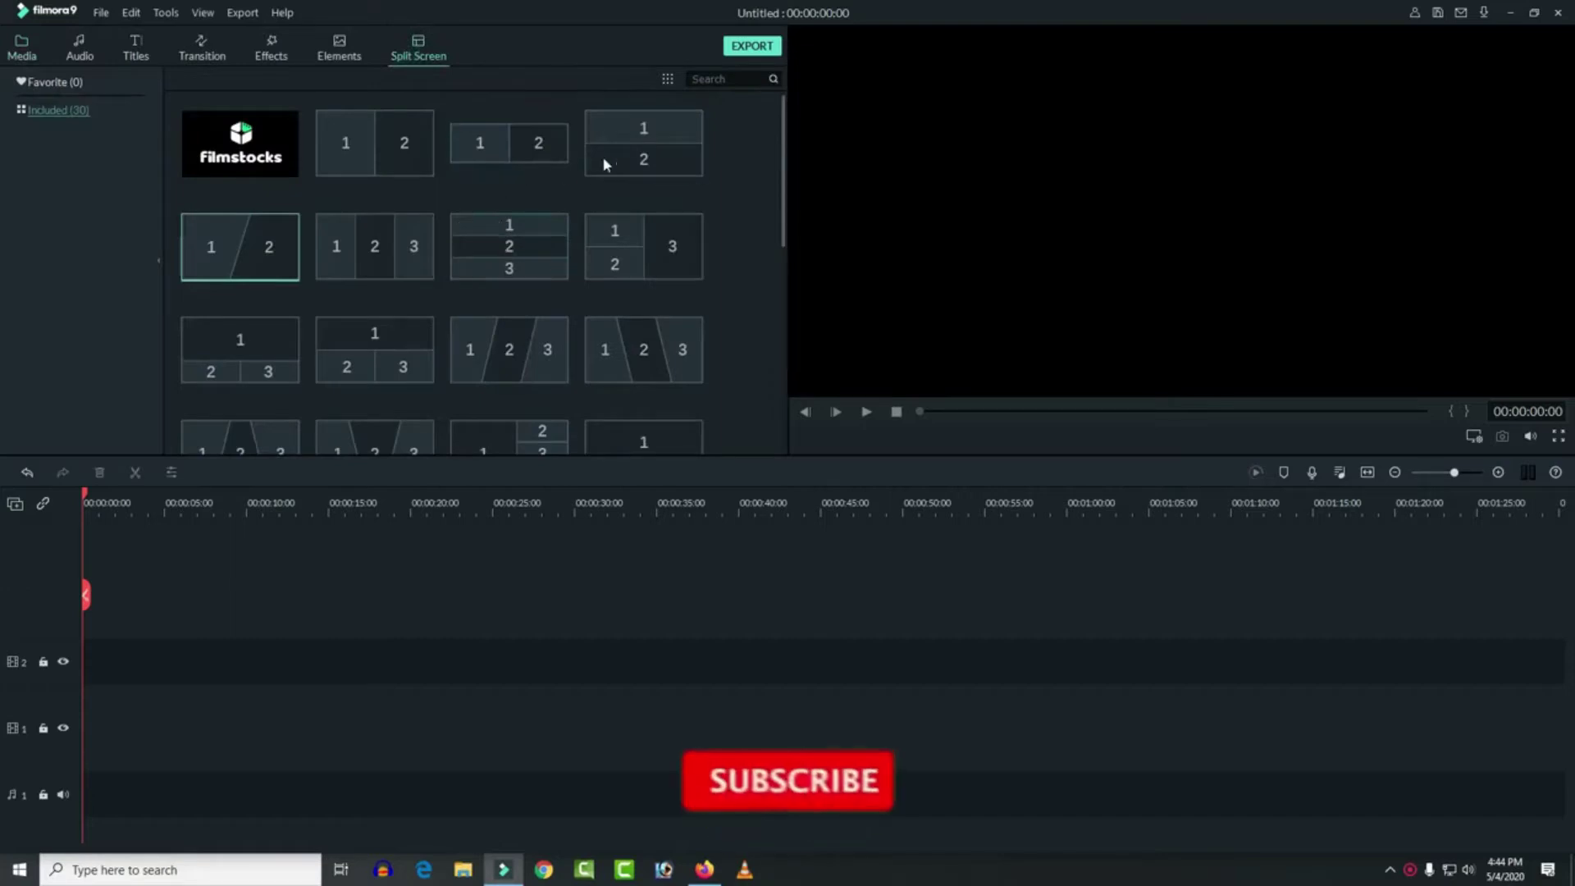
Step: Add the three-section split screen with V-shaped slanted dividers to the start of track 2, keeping split screen animation enabled
{"action": "left_click", "coordinate": [739, 203]}
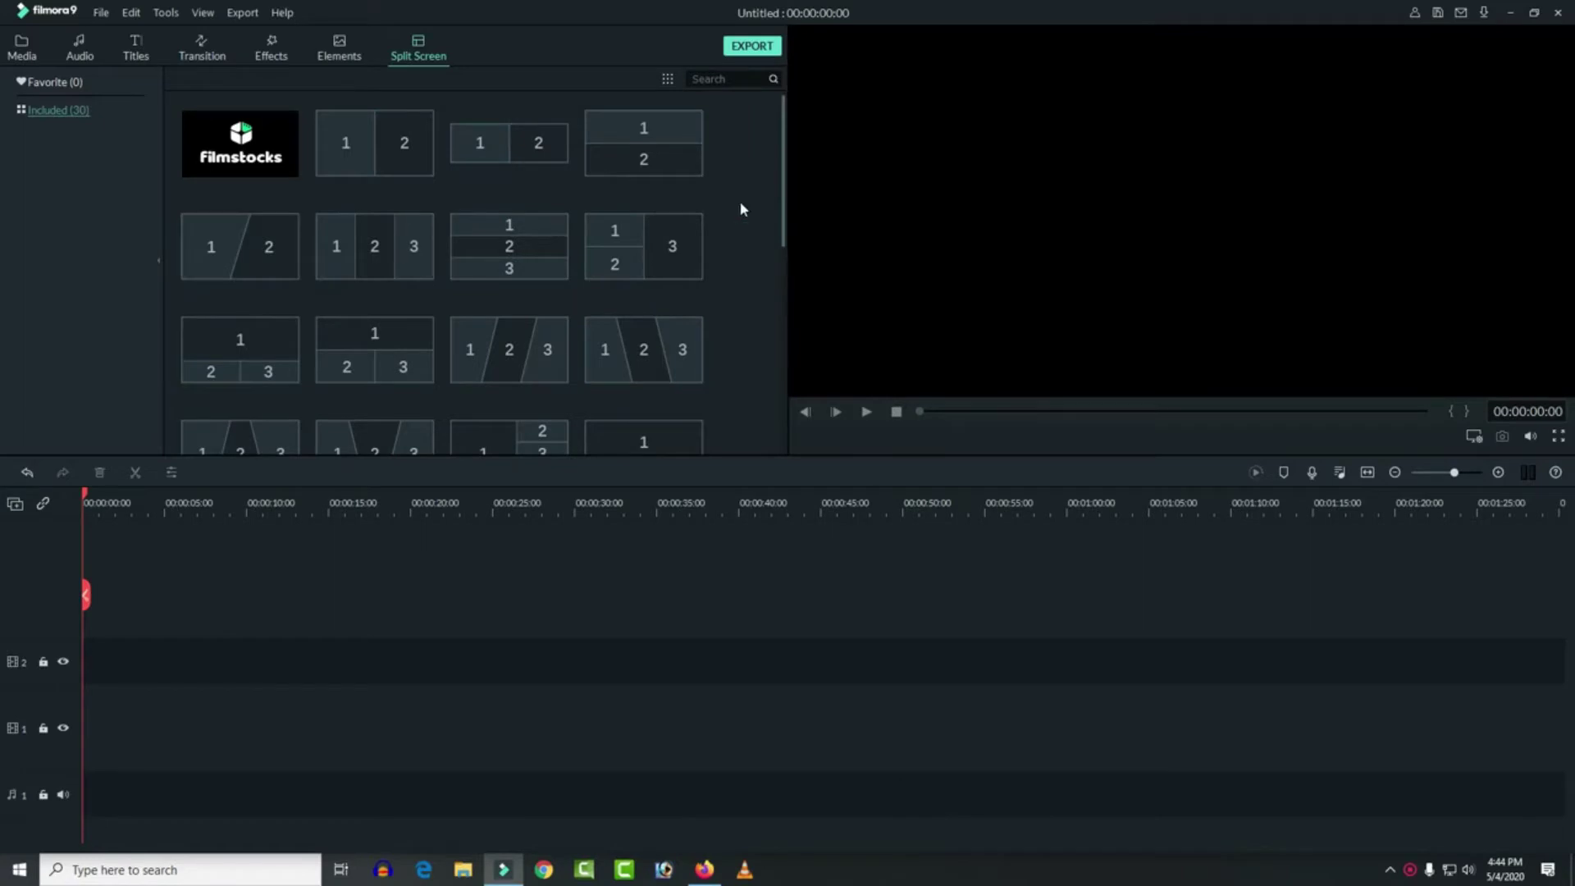
{"action": "left_click_drag", "start_coordinate": [784, 161], "coordinate": [784, 206]}
{"action": "left_click_drag", "start_coordinate": [374, 358], "coordinate": [79, 664]}
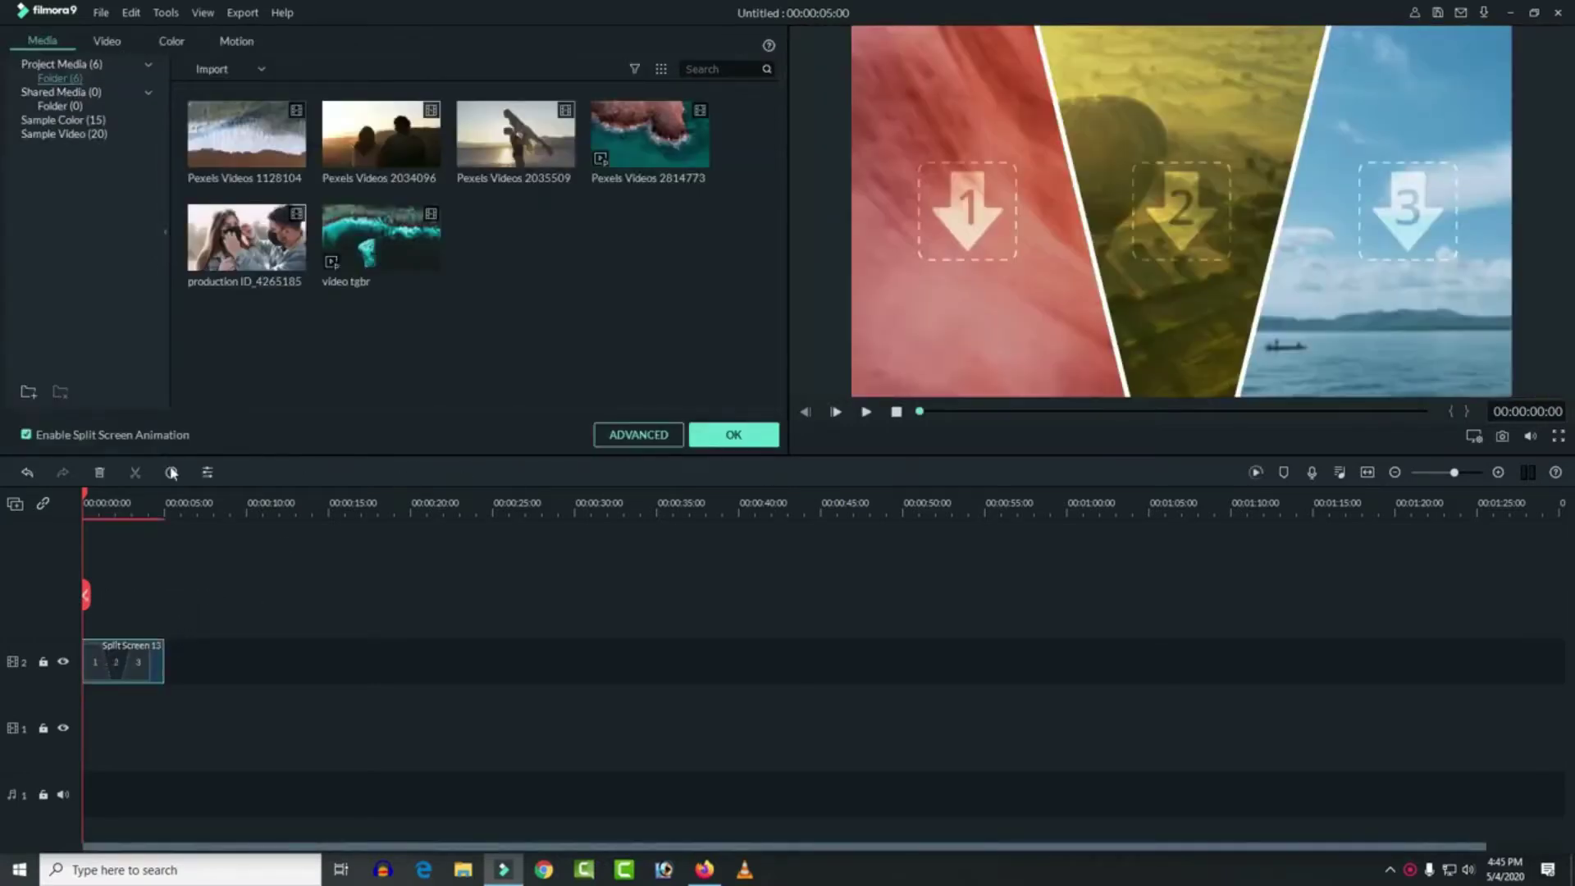
{"action": "left_click", "coordinate": [26, 436]}
{"action": "left_click", "coordinate": [26, 436]}
Step: In the advanced split screen editor, fill sections 1, 2 and 3 with Pexels Videos 1128104, 2034096 and 2814773
{"action": "left_click", "coordinate": [620, 440]}
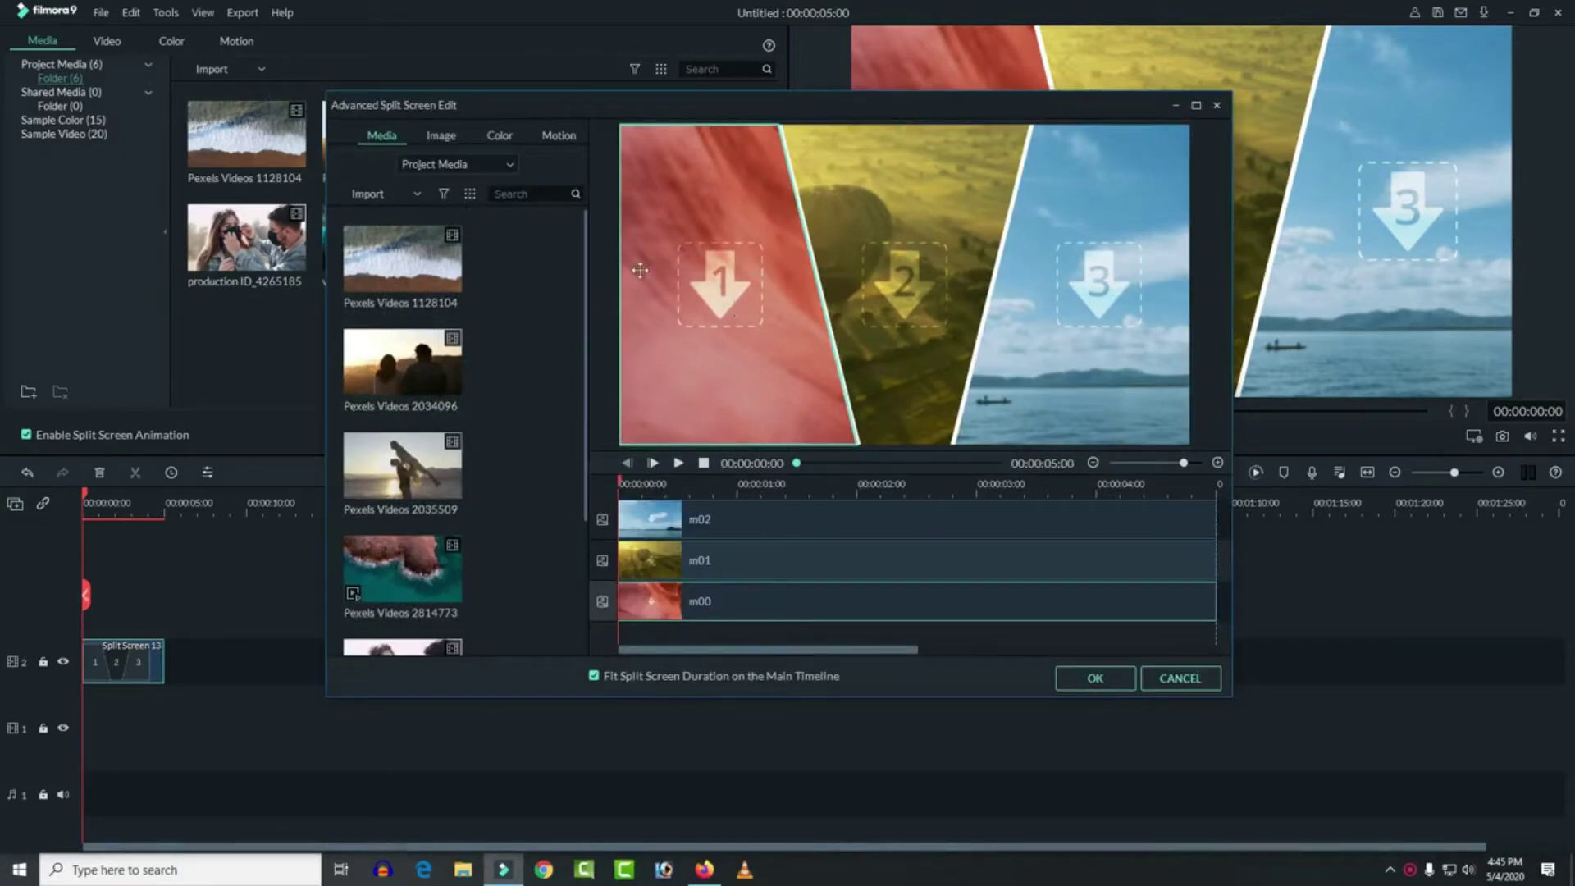
{"action": "left_click_drag", "start_coordinate": [439, 279], "coordinate": [691, 301]}
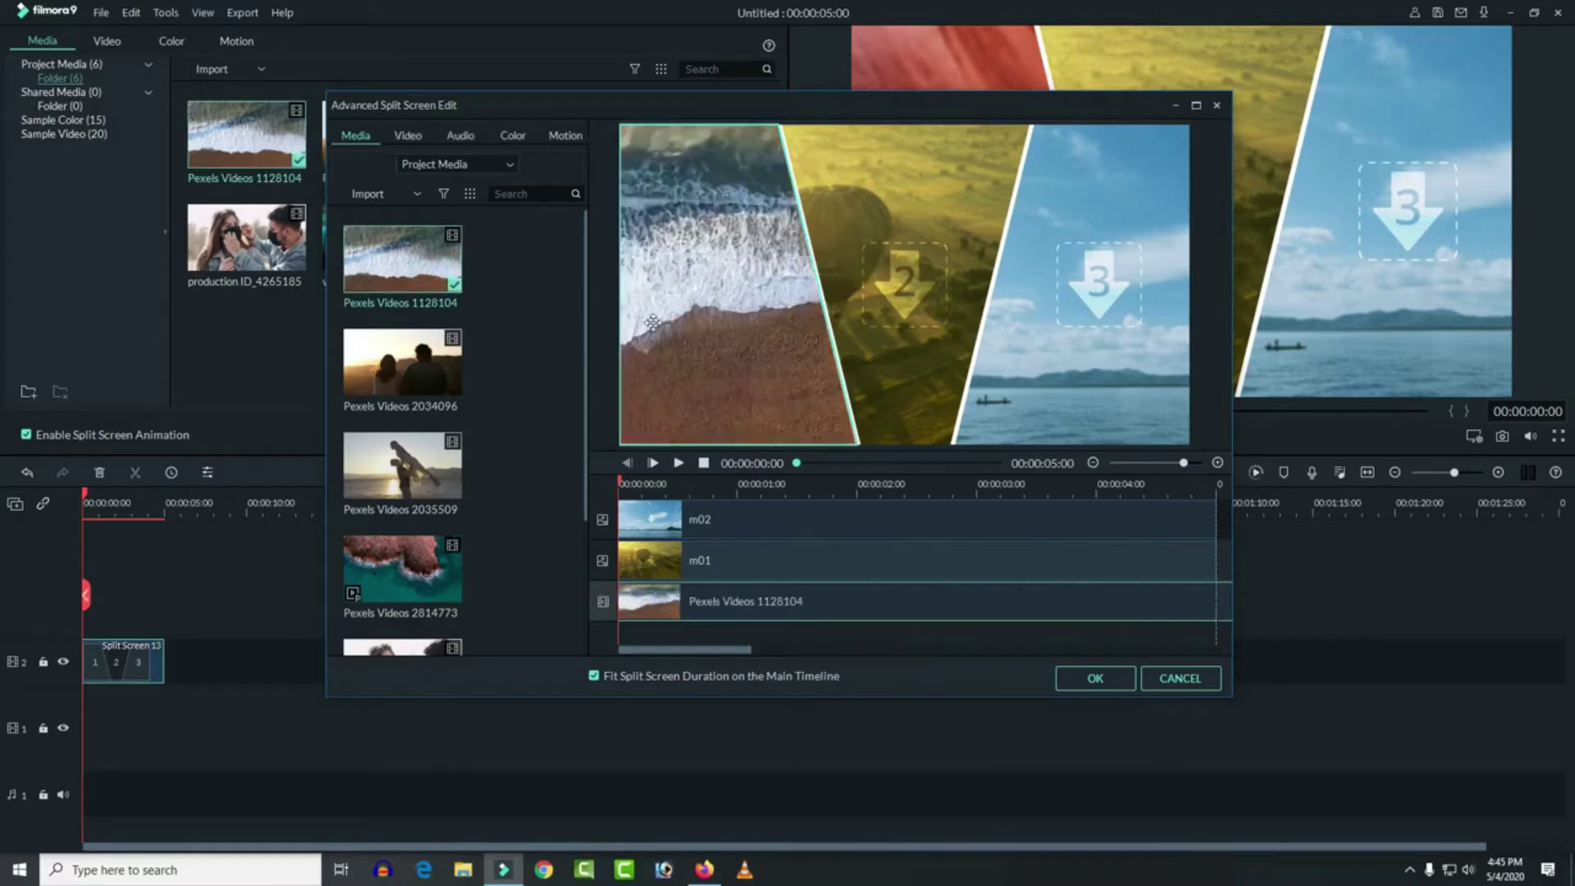
{"action": "left_click_drag", "start_coordinate": [444, 373], "coordinate": [886, 303]}
{"action": "left_click_drag", "start_coordinate": [433, 566], "coordinate": [1072, 307]}
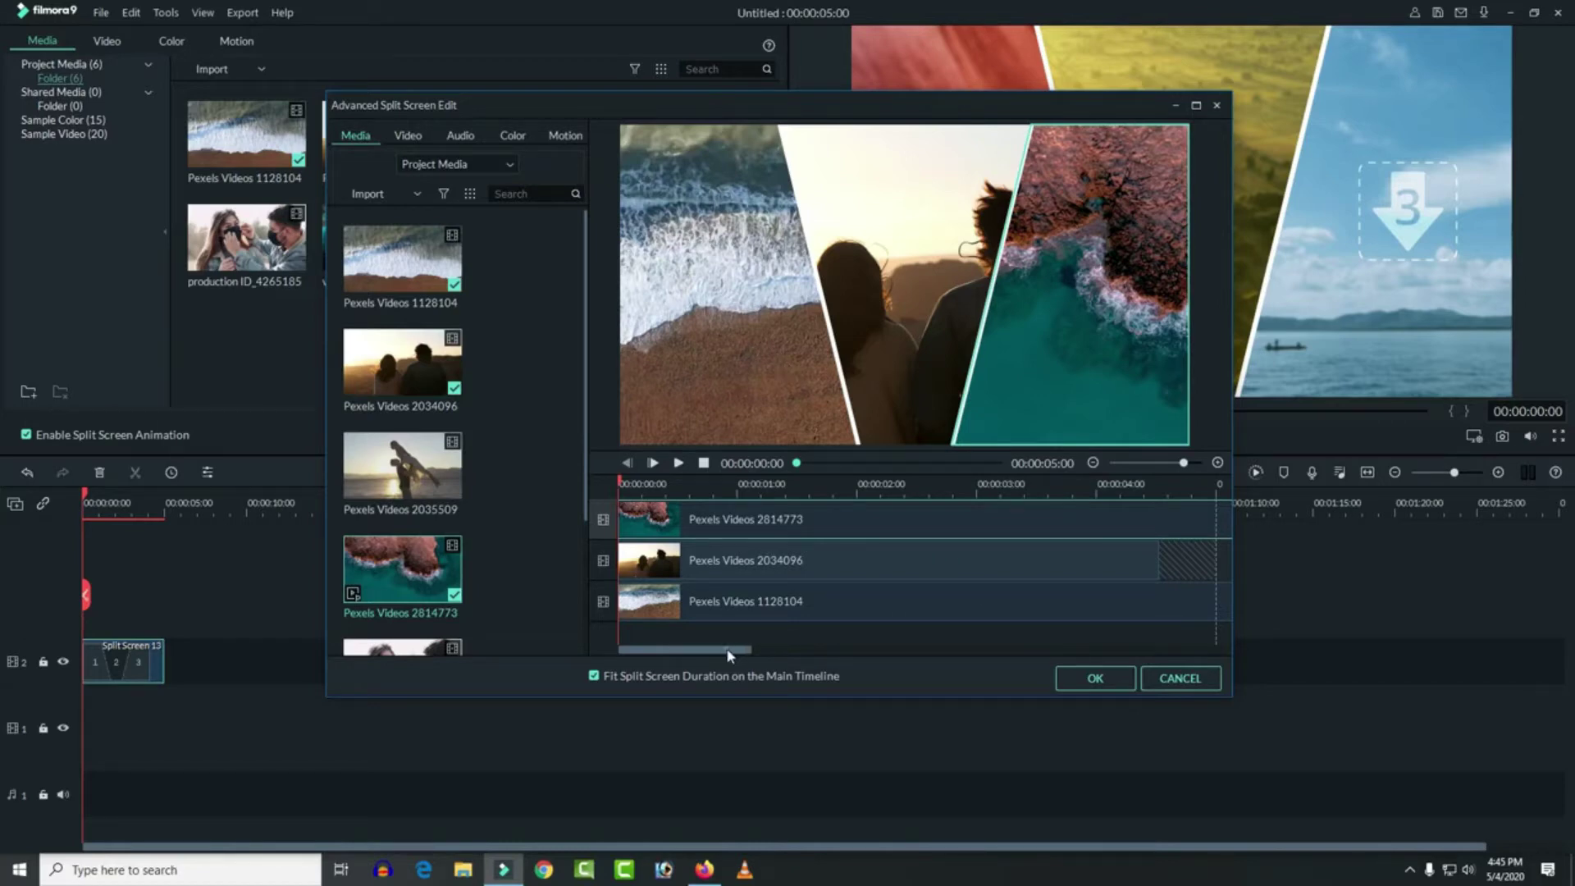
Step: Trim the end of the Pexels Videos 2814773 clip to match the end of Pexels Videos 2034096
{"action": "left_click_drag", "start_coordinate": [726, 650], "coordinate": [1087, 649]}
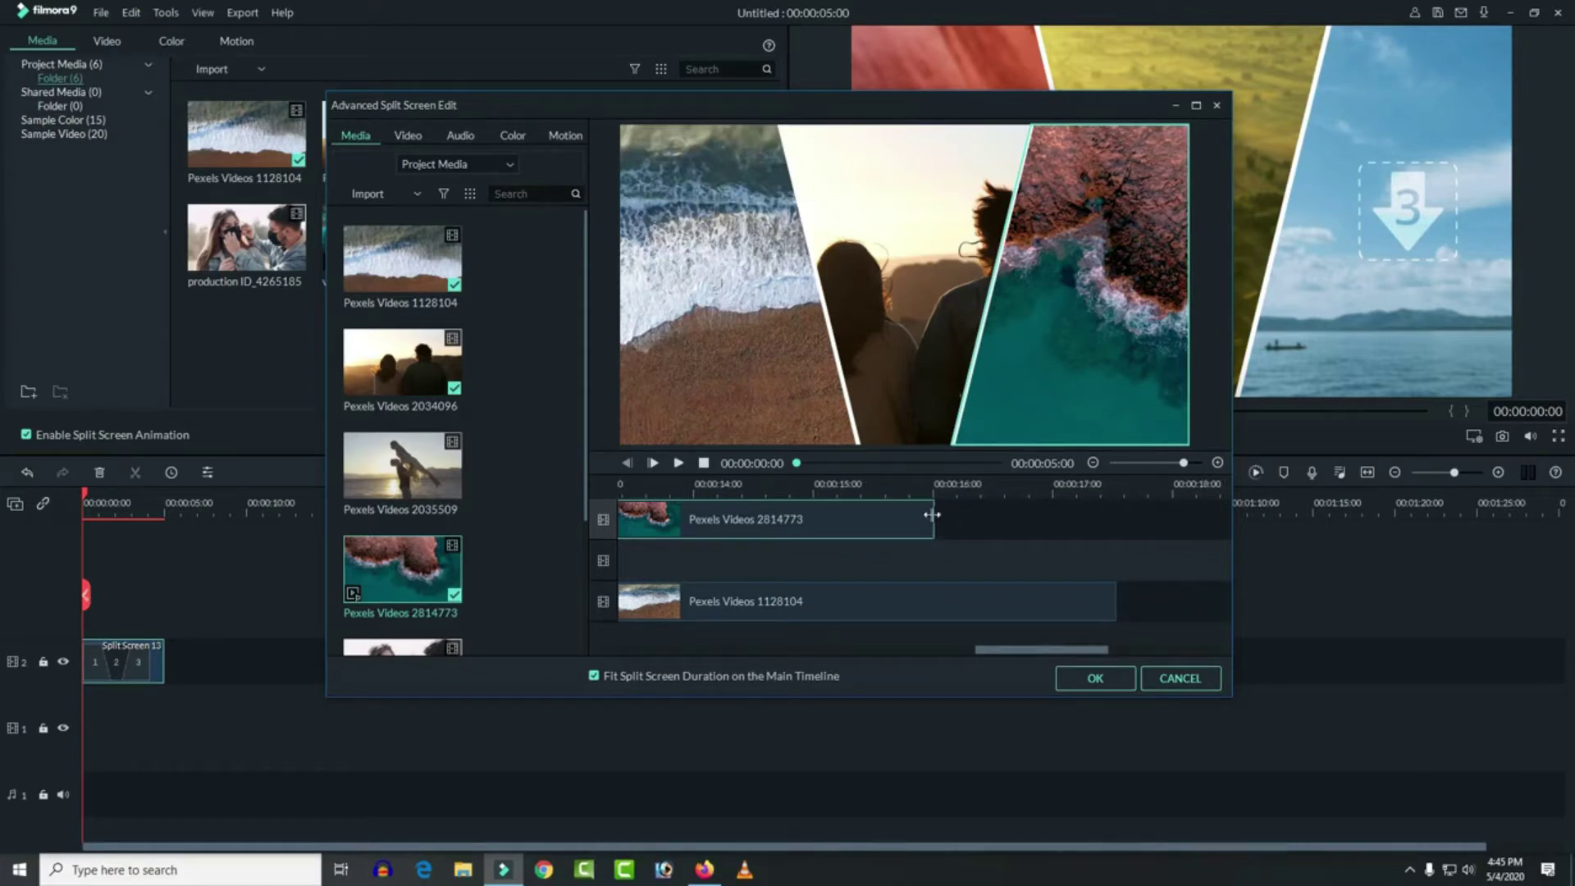
{"action": "left_click_drag", "start_coordinate": [932, 513], "coordinate": [1214, 517]}
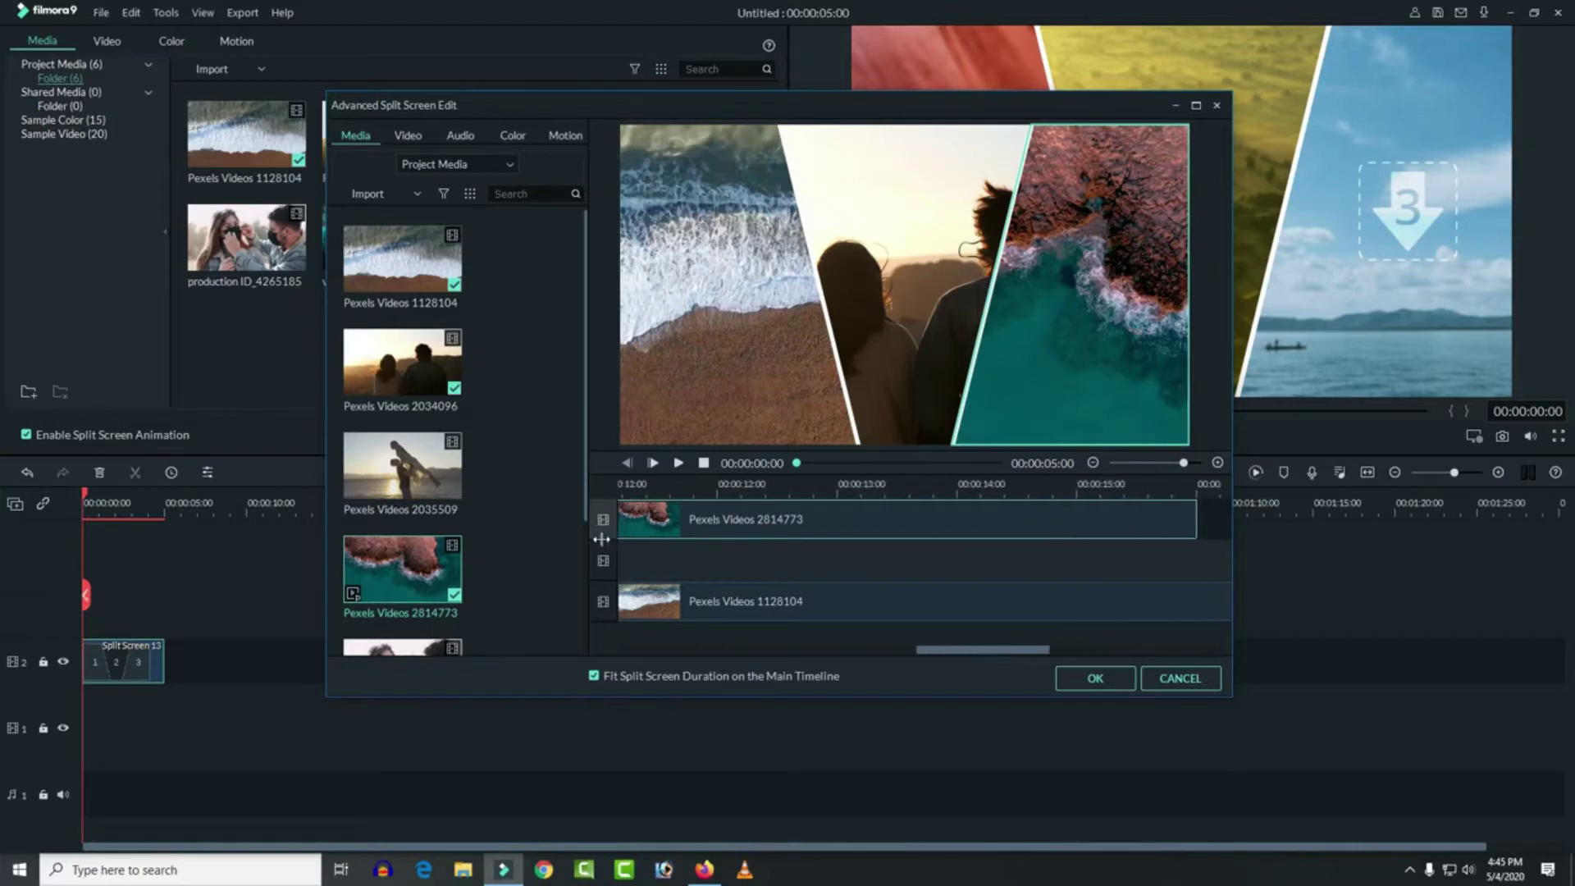
{"action": "left_click_drag", "start_coordinate": [574, 547], "coordinate": [705, 560]}
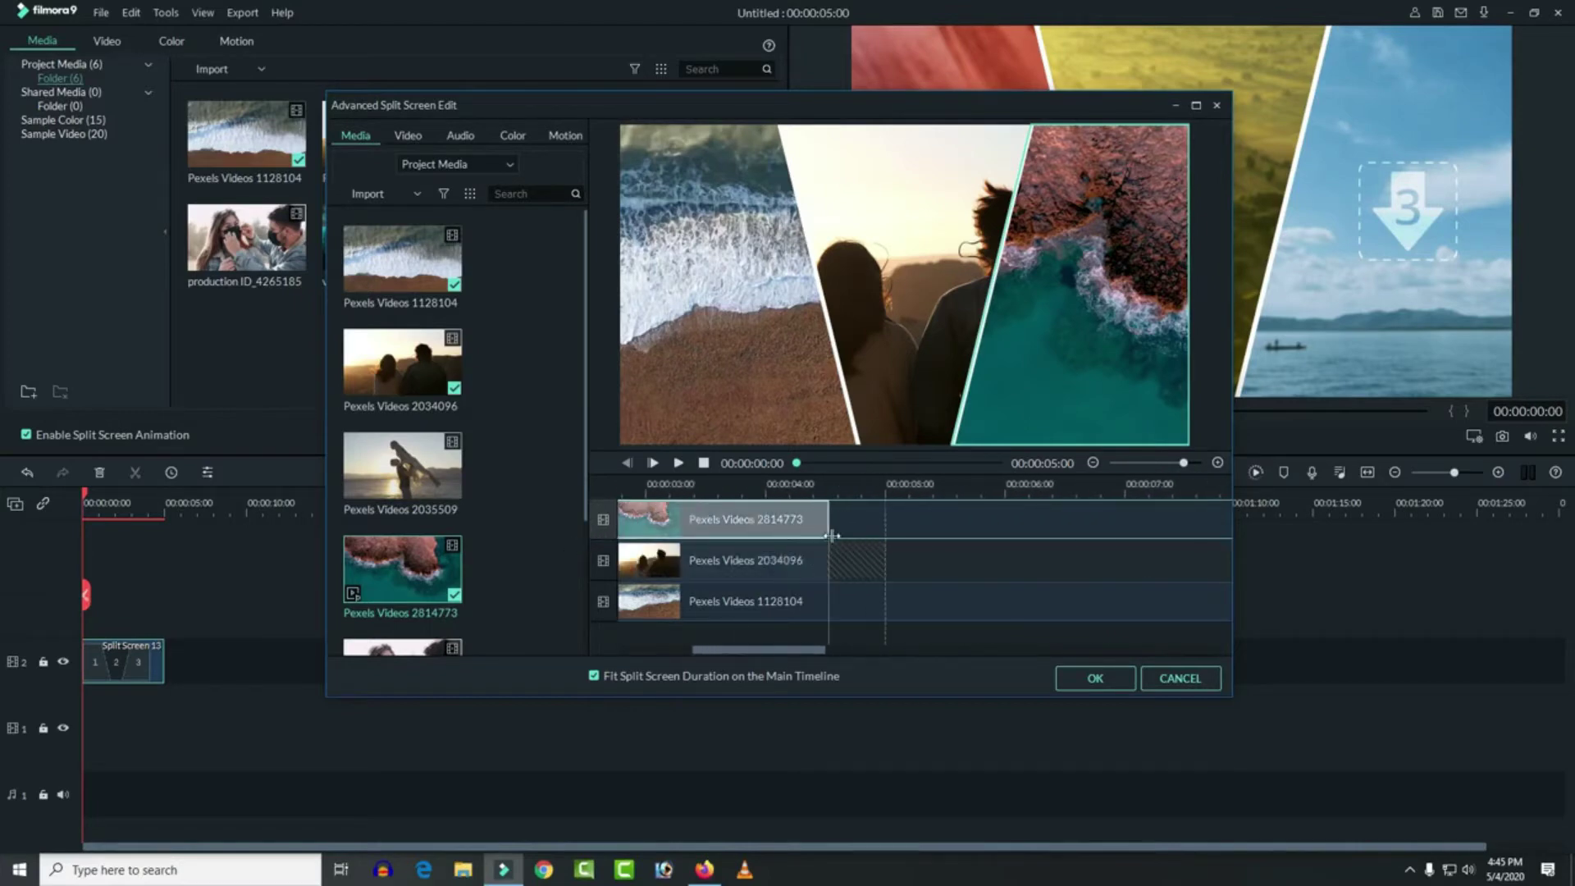
Step: Trim the end of the Pexels Videos 1128104 clip to line up with the ends of the other two clips
{"action": "left_click_drag", "start_coordinate": [802, 653], "coordinate": [1099, 648]}
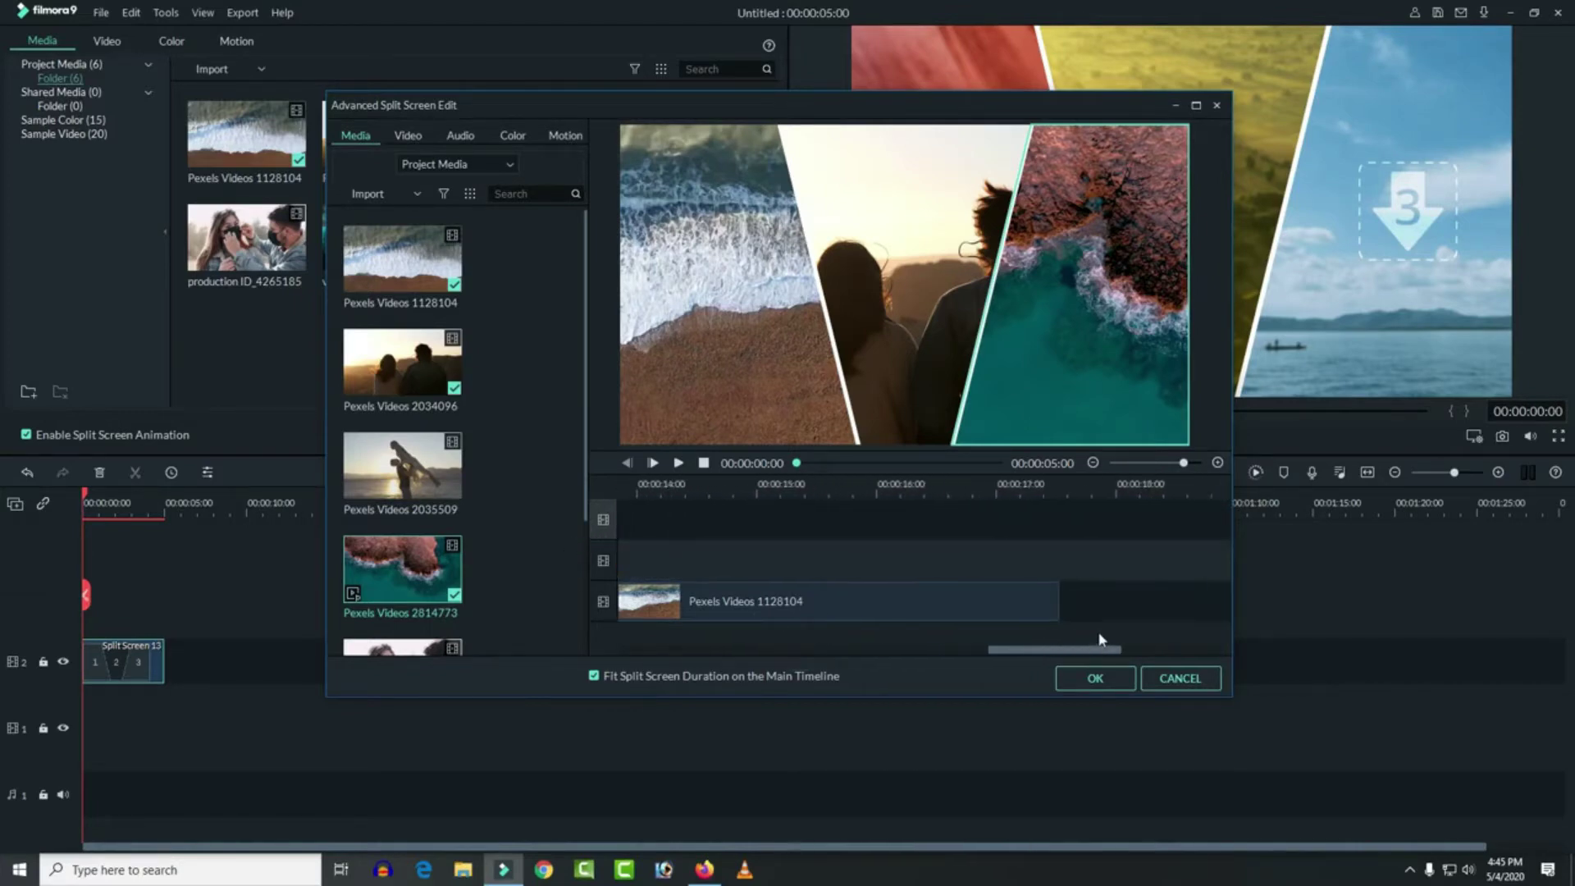
{"action": "left_click", "coordinate": [1030, 601]}
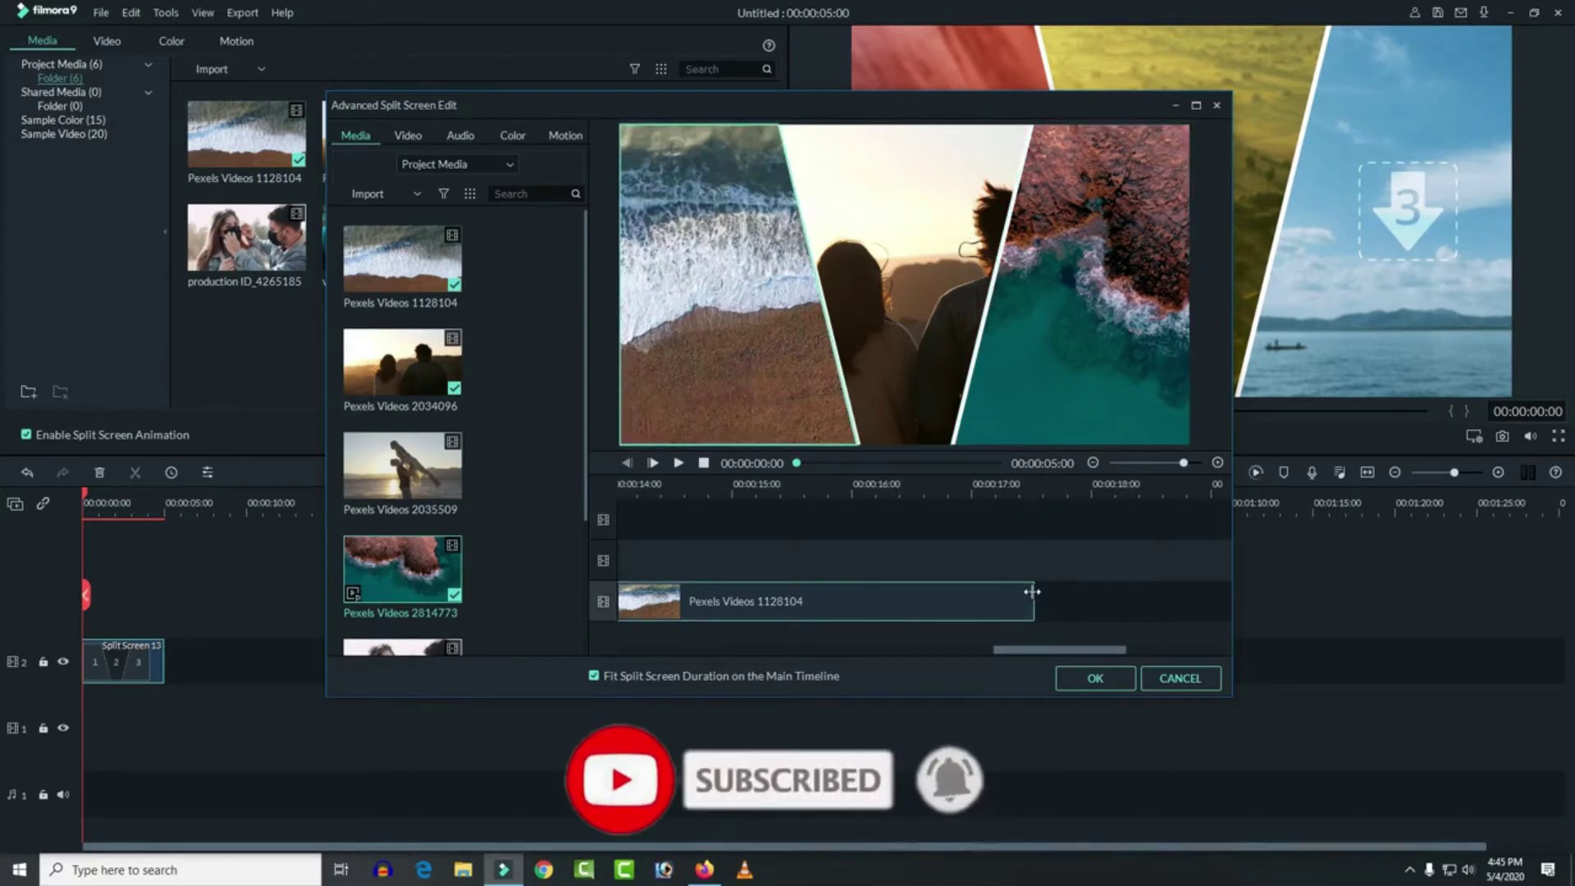
{"action": "left_click_drag", "start_coordinate": [1036, 599], "coordinate": [1058, 599]}
{"action": "left_click_drag", "start_coordinate": [606, 615], "coordinate": [863, 604]}
{"action": "left_click_drag", "start_coordinate": [810, 650], "coordinate": [598, 650]}
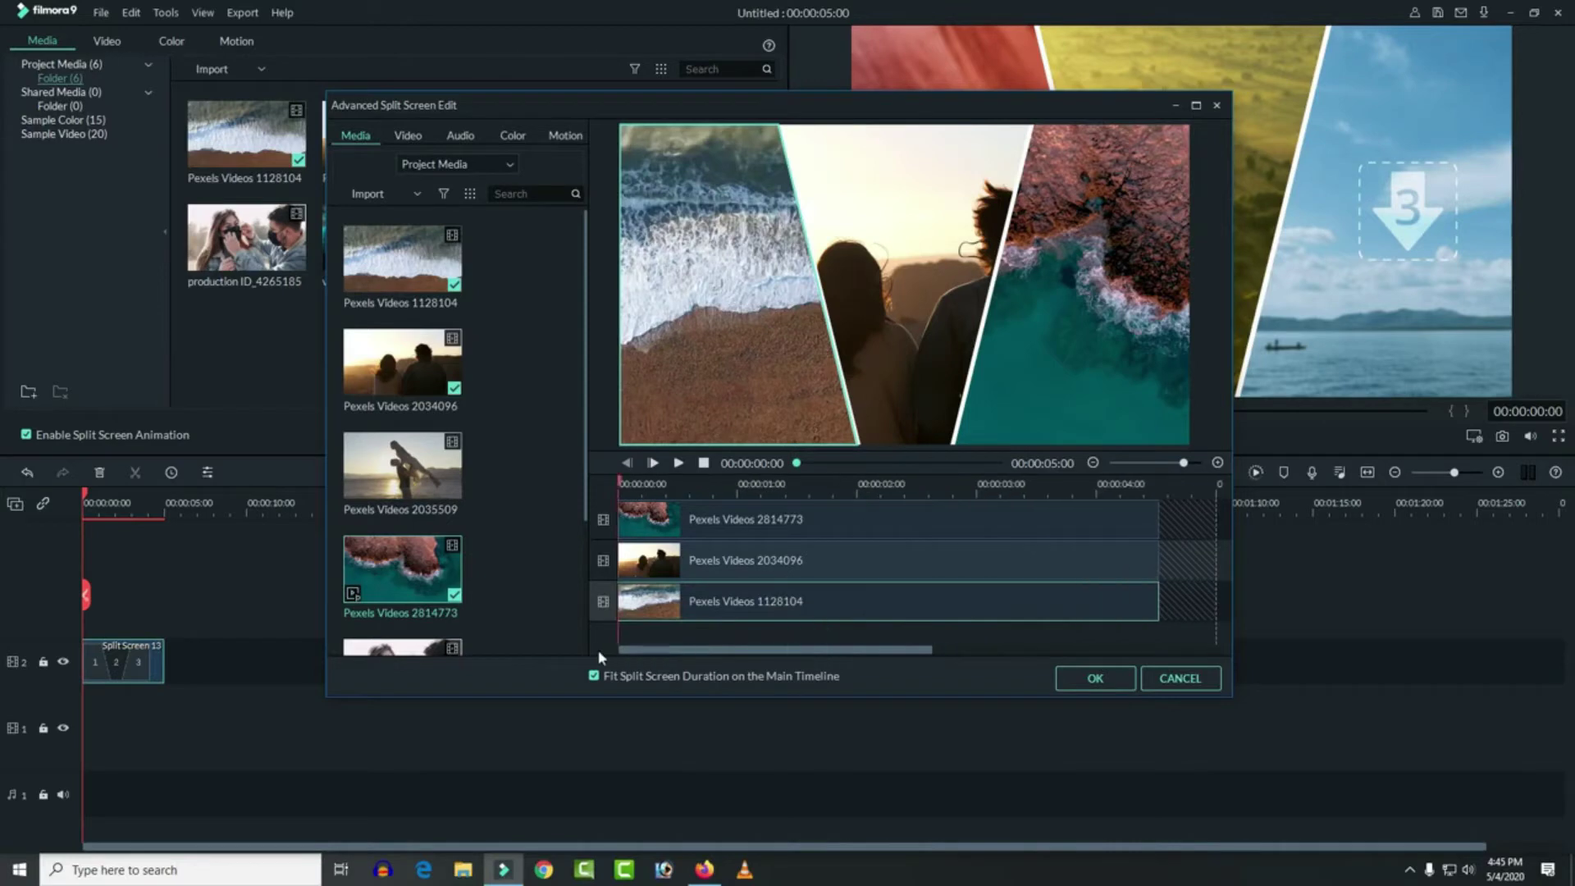
Step: Slightly enlarge the videos in sections 1 and 2, then apply the advanced edits and play the split screen
{"action": "left_click", "coordinate": [710, 348]}
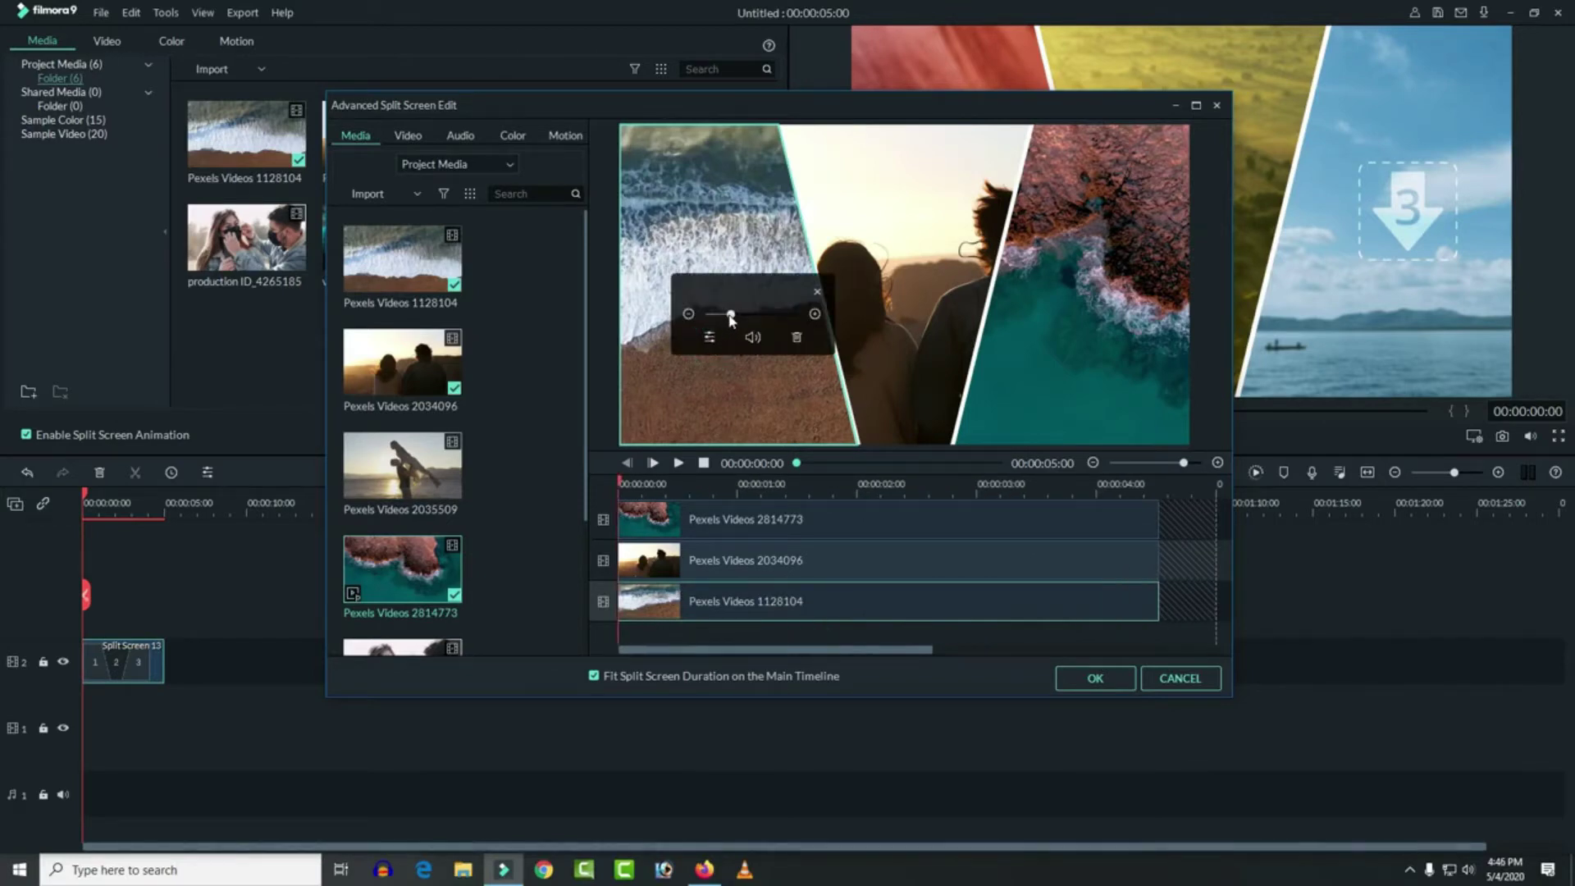
{"action": "left_click_drag", "start_coordinate": [730, 315], "coordinate": [734, 322]}
{"action": "left_click", "coordinate": [875, 314]}
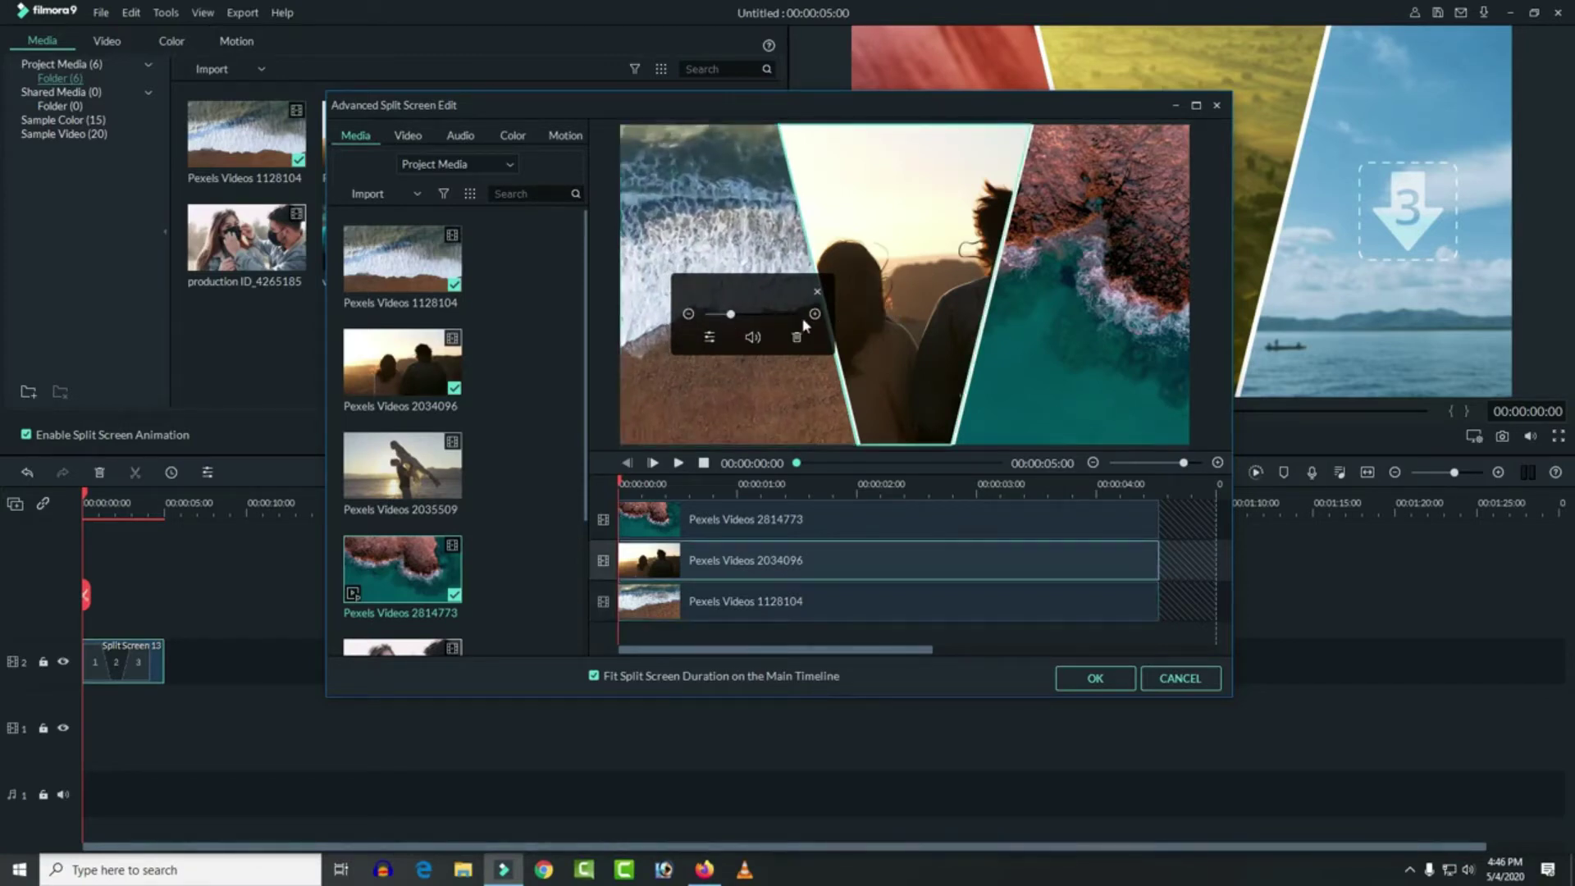
{"action": "left_click_drag", "start_coordinate": [732, 318], "coordinate": [735, 325]}
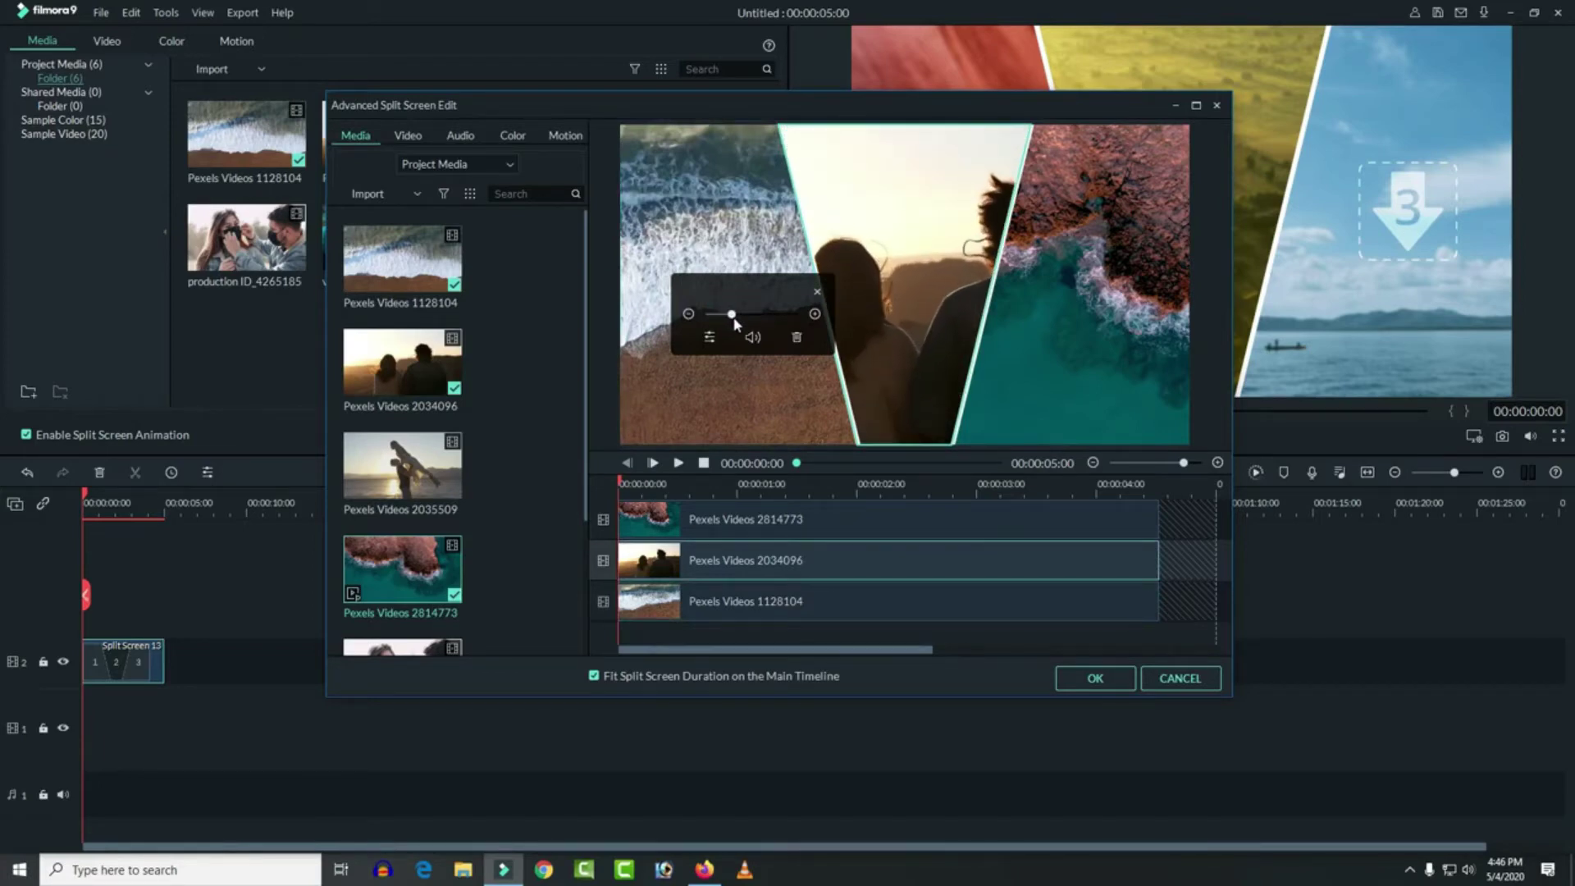
{"action": "left_click", "coordinate": [817, 292]}
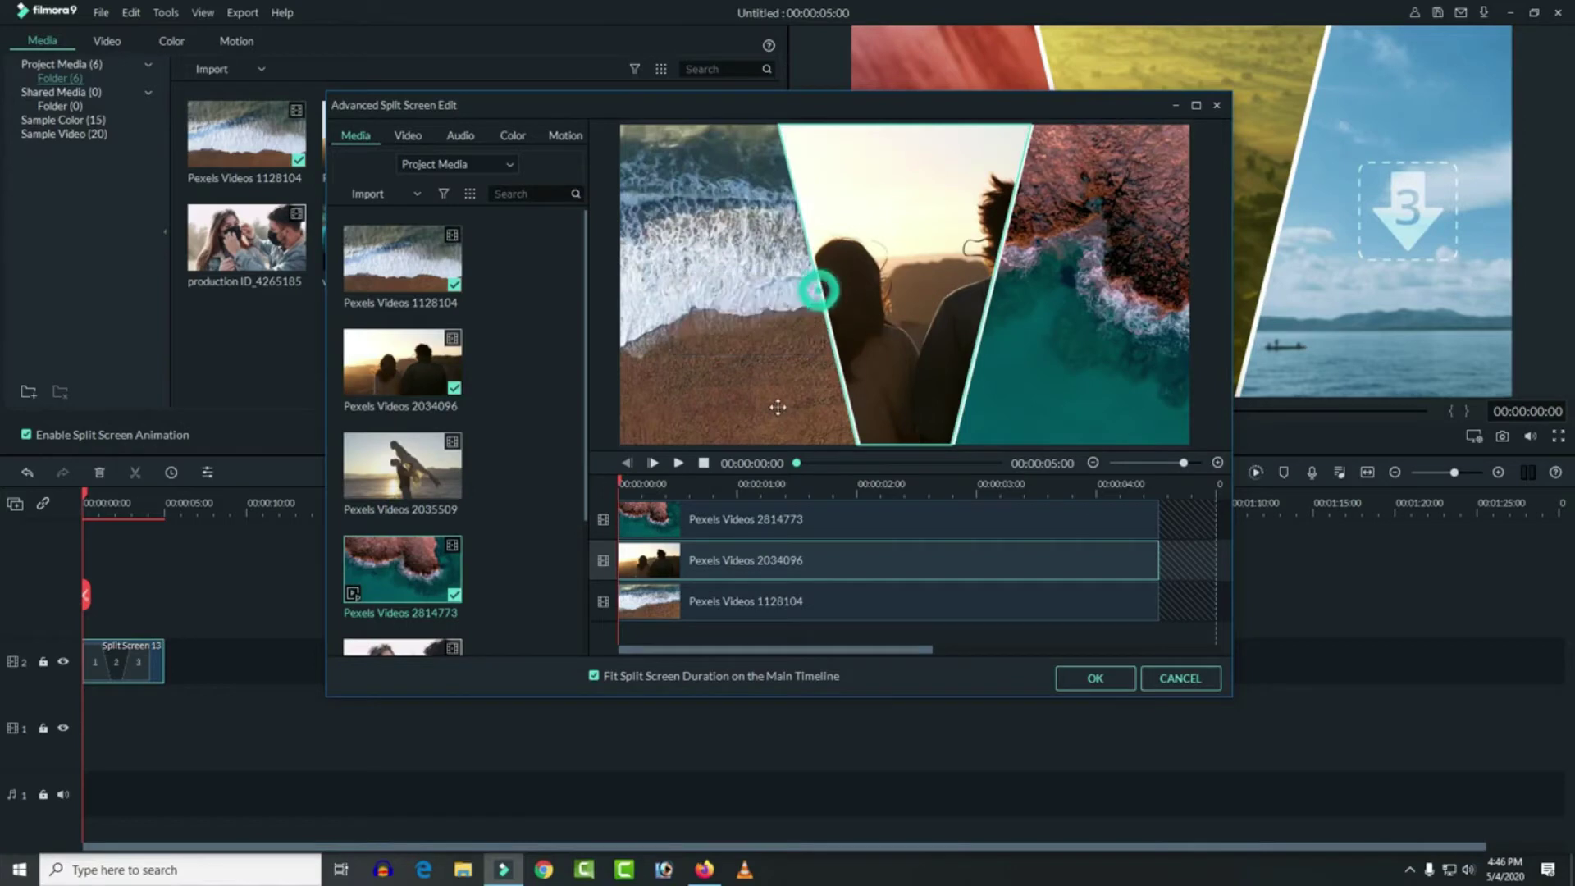
{"action": "left_click", "coordinate": [1076, 677]}
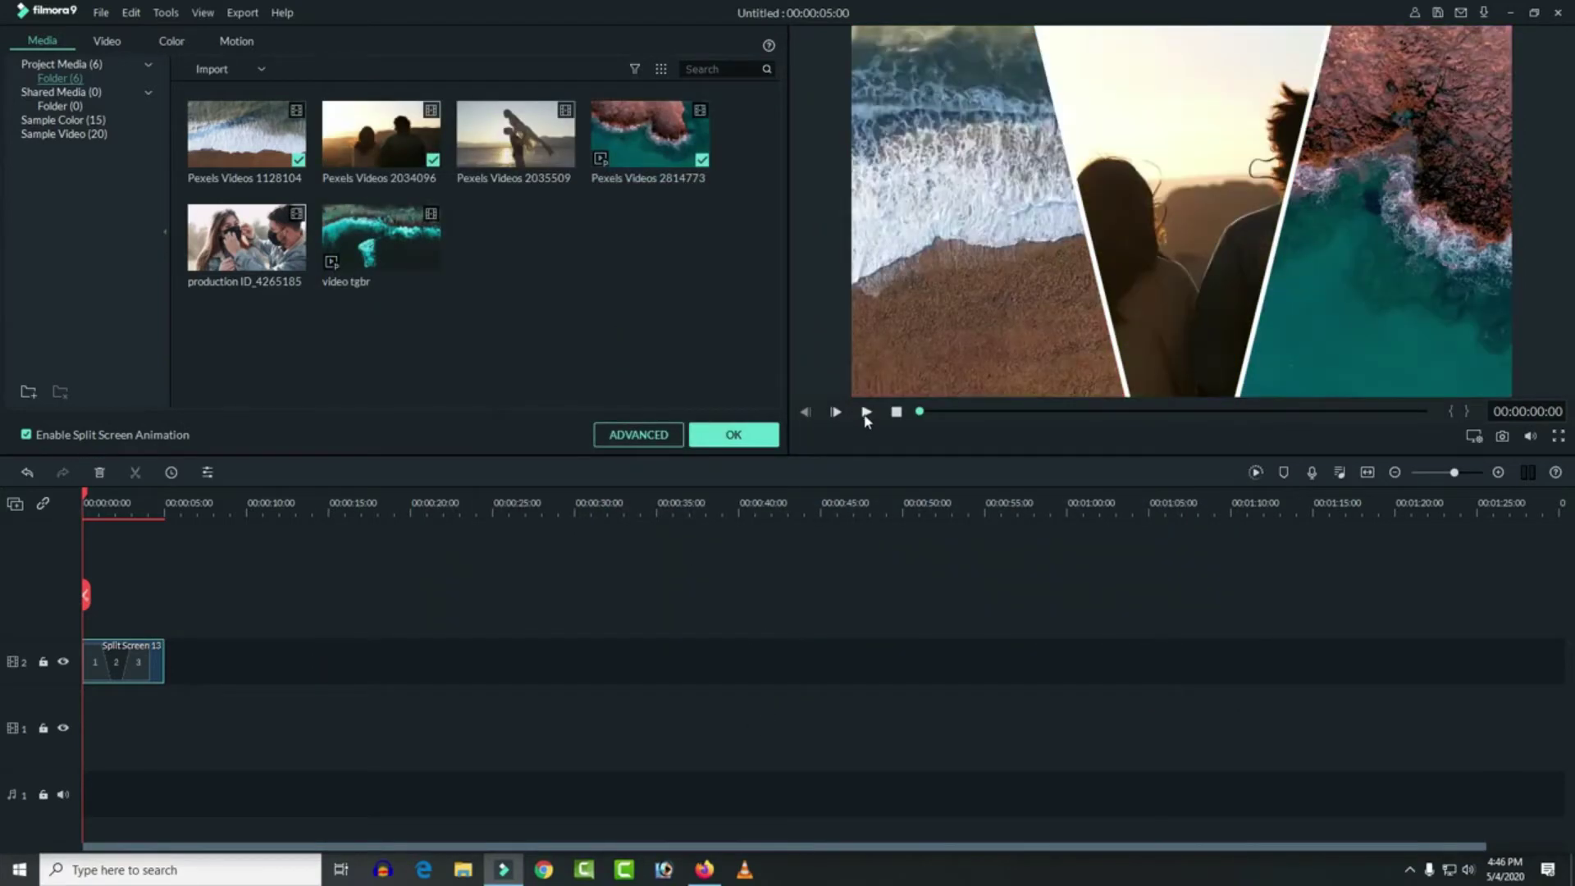
{"action": "left_click", "coordinate": [866, 412]}
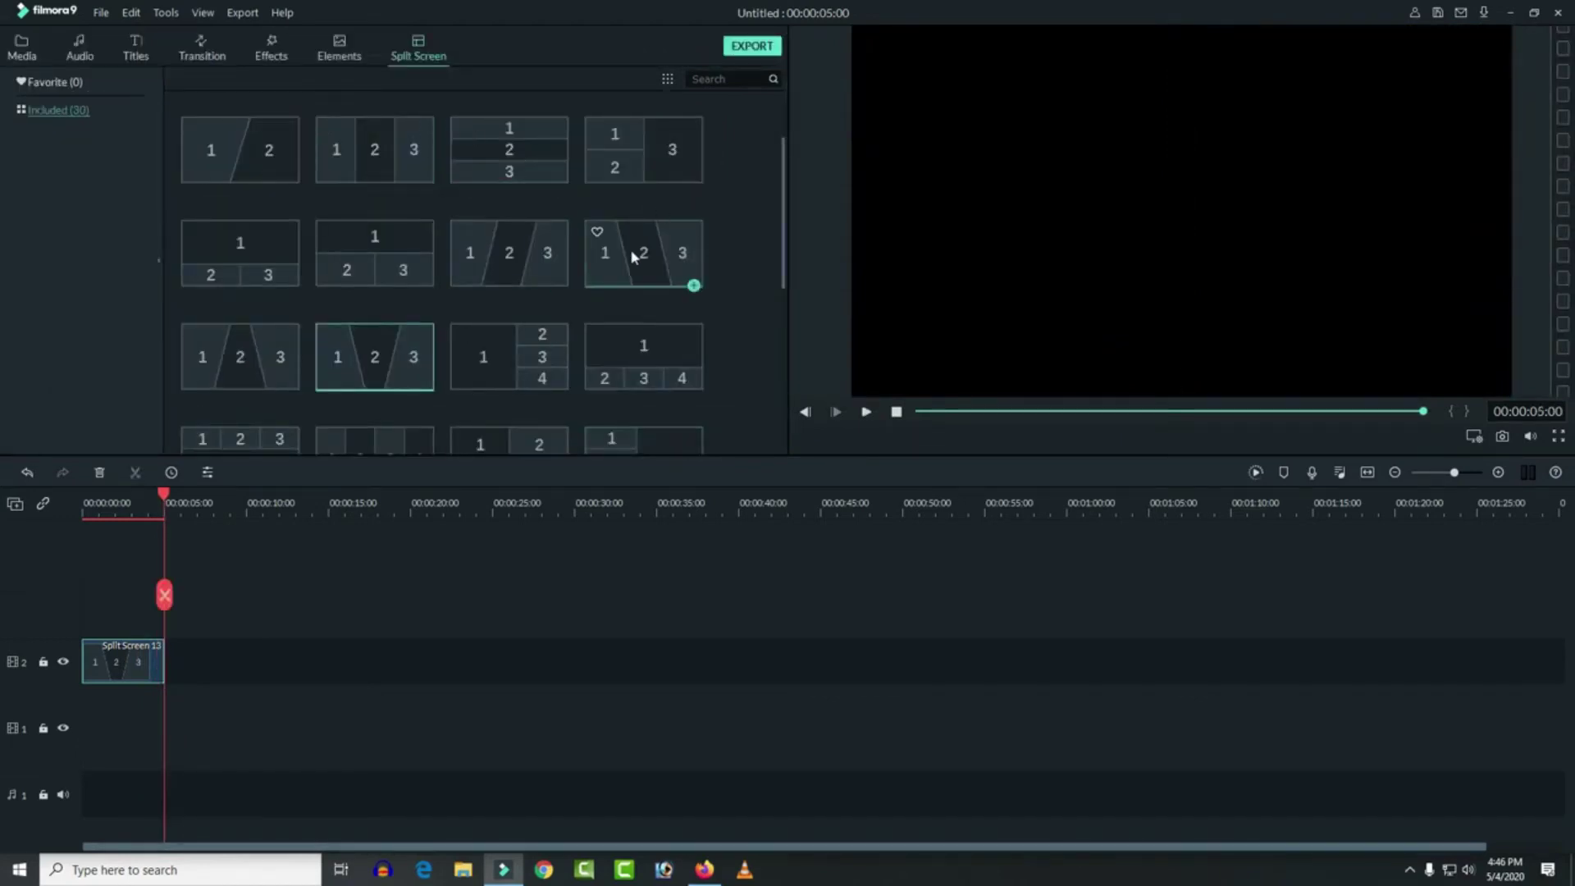
Step: Add the two-section slanted split screen after the first one and fill its sections with Pexels Videos 2035509 and video tgbr
{"action": "left_click_drag", "start_coordinate": [274, 151], "coordinate": [189, 652]}
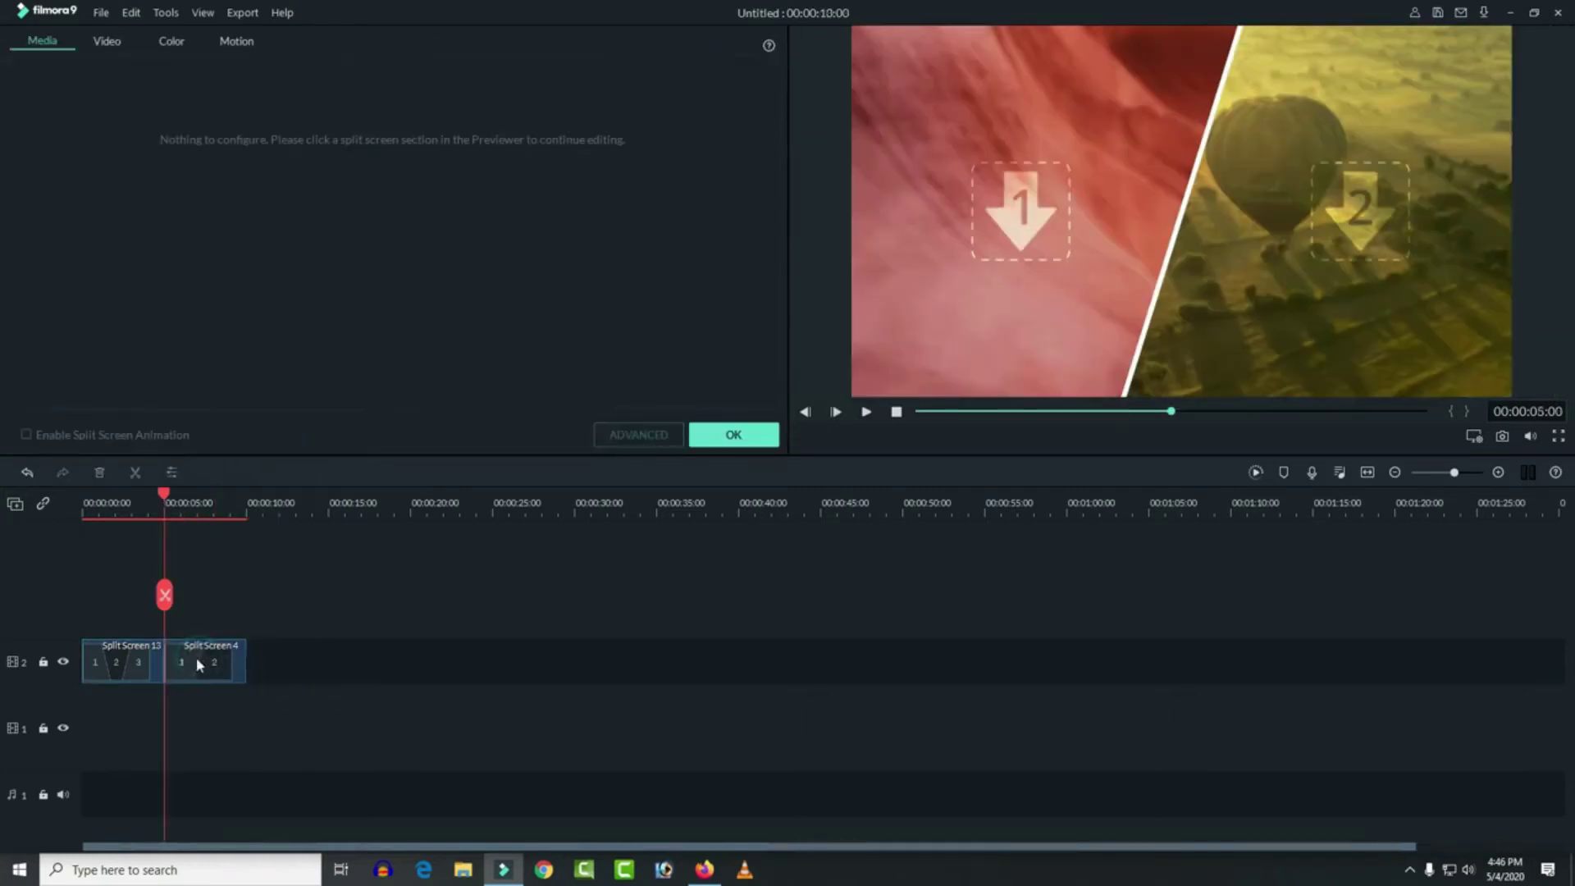
{"action": "left_click", "coordinate": [640, 439]}
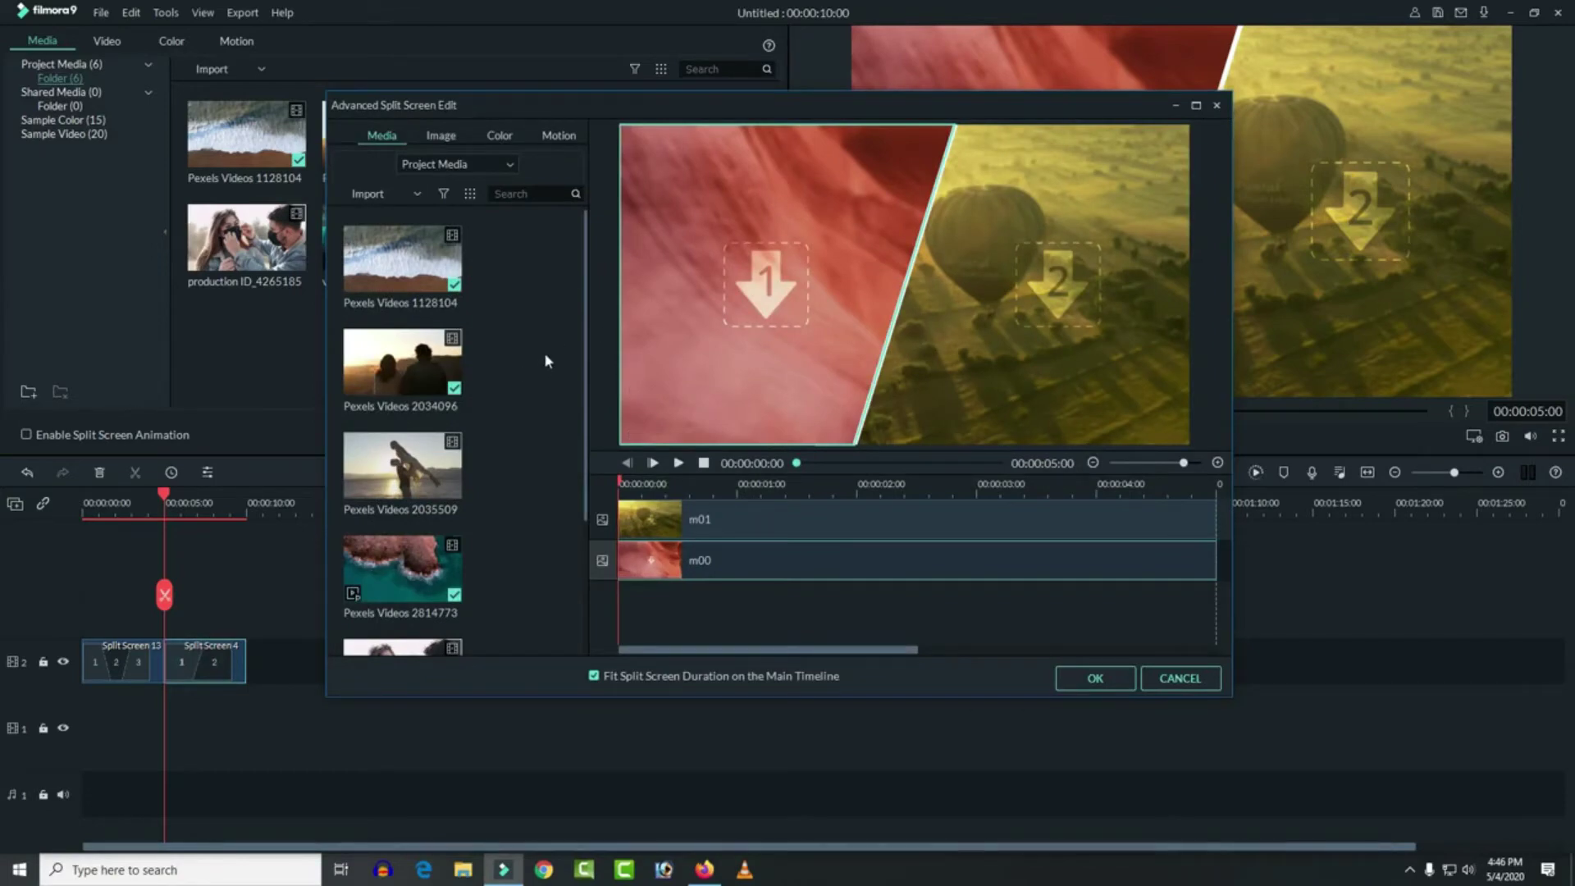
{"action": "left_click_drag", "start_coordinate": [402, 463], "coordinate": [725, 297]}
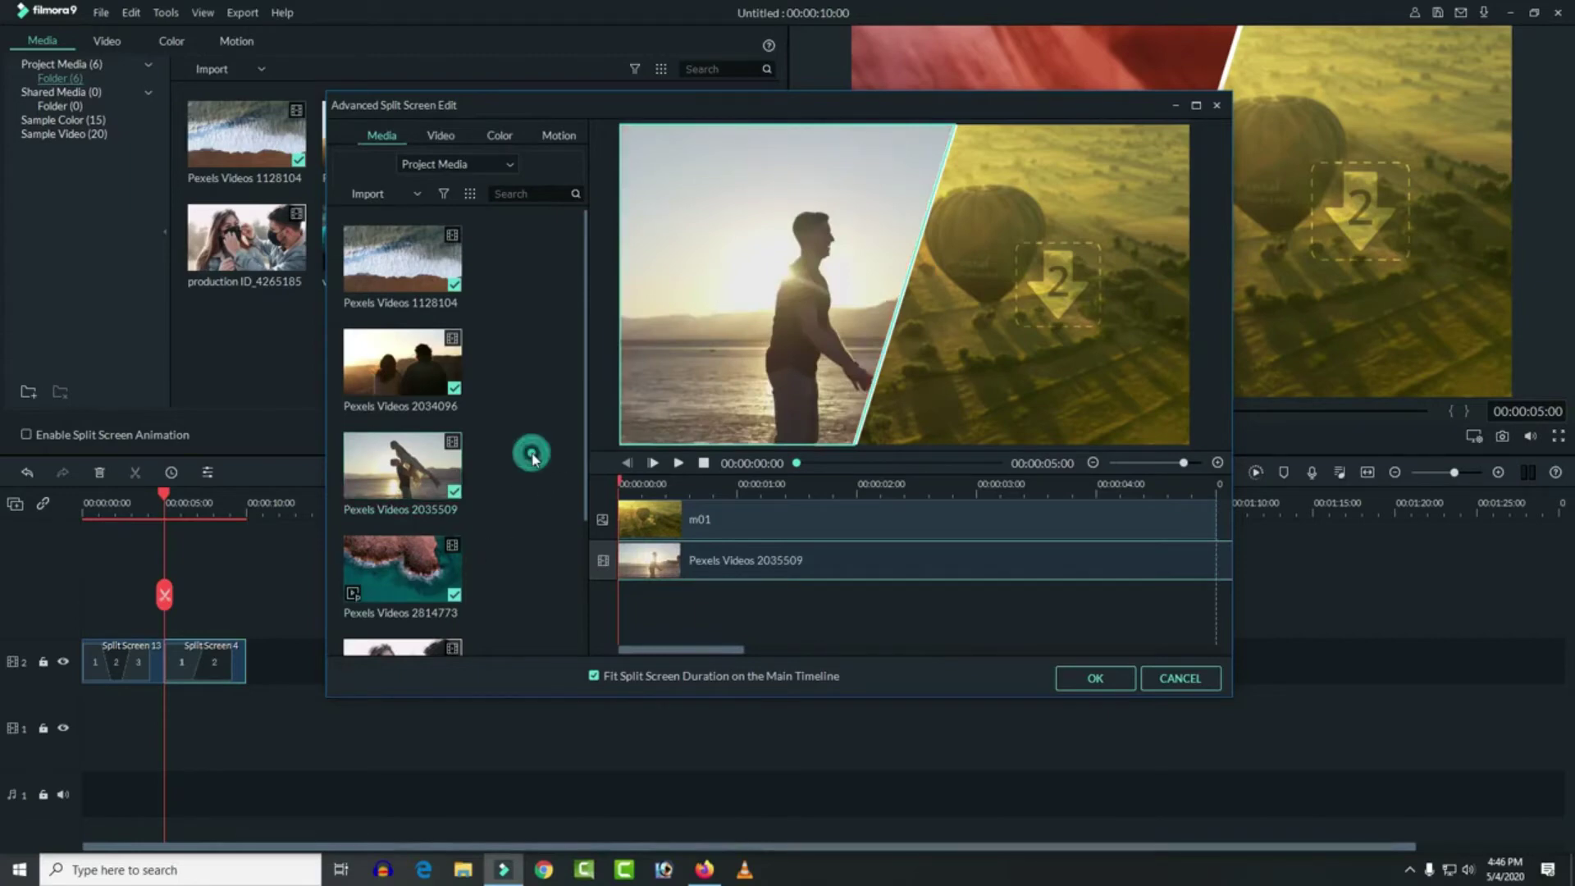
{"action": "scroll", "coordinate": [525, 460], "scroll_direction": "down", "scroll_amount": 2}
{"action": "left_click_drag", "start_coordinate": [402, 585], "coordinate": [940, 351]}
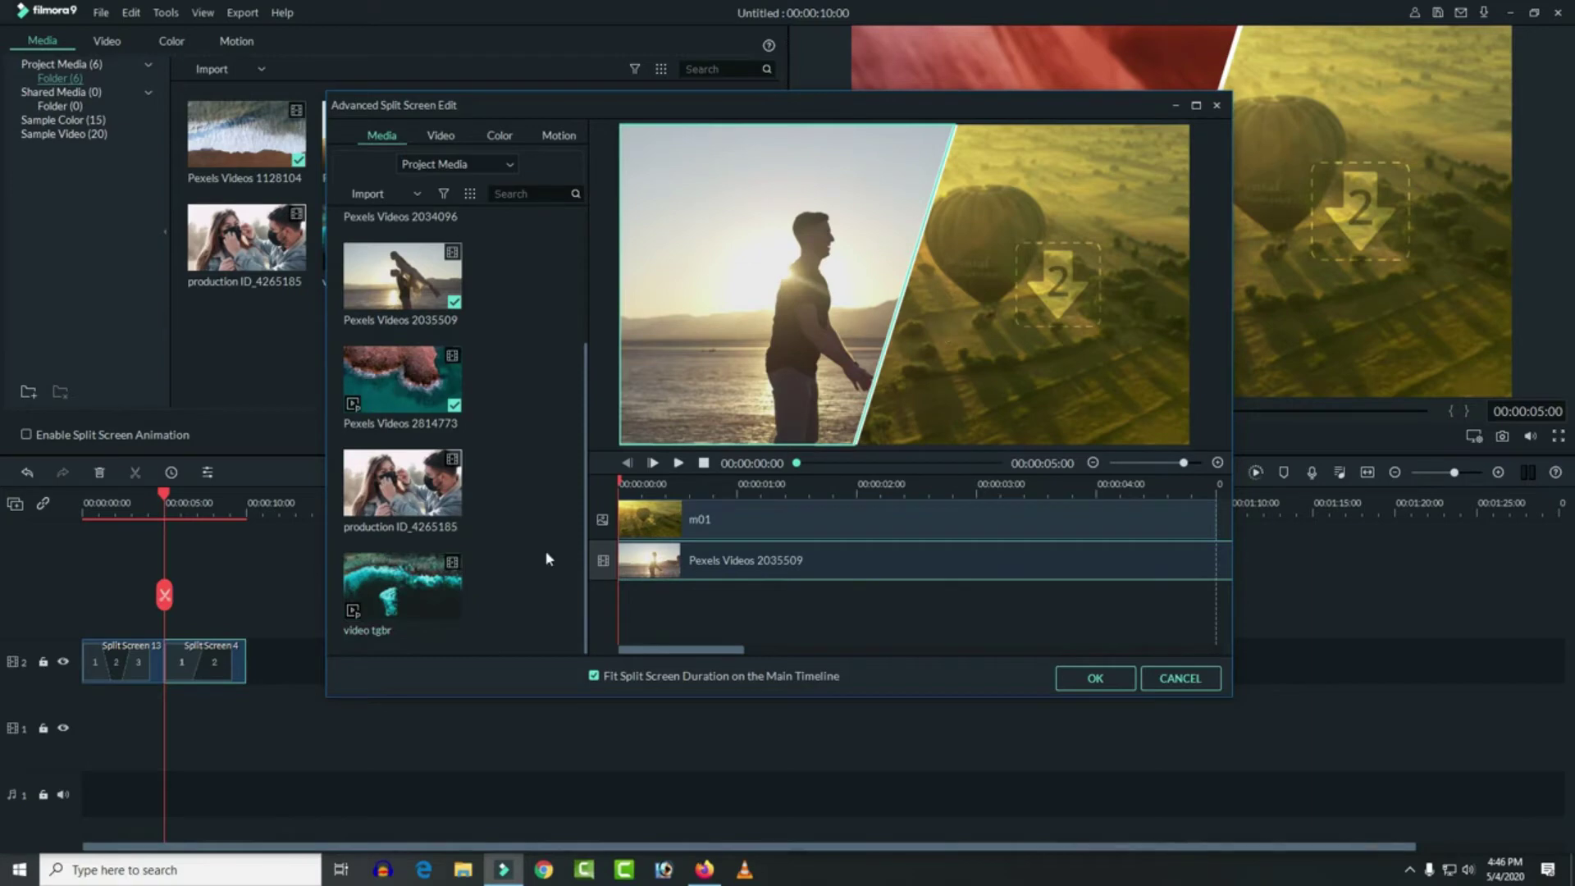
{"action": "left_click_drag", "start_coordinate": [402, 586], "coordinate": [981, 321]}
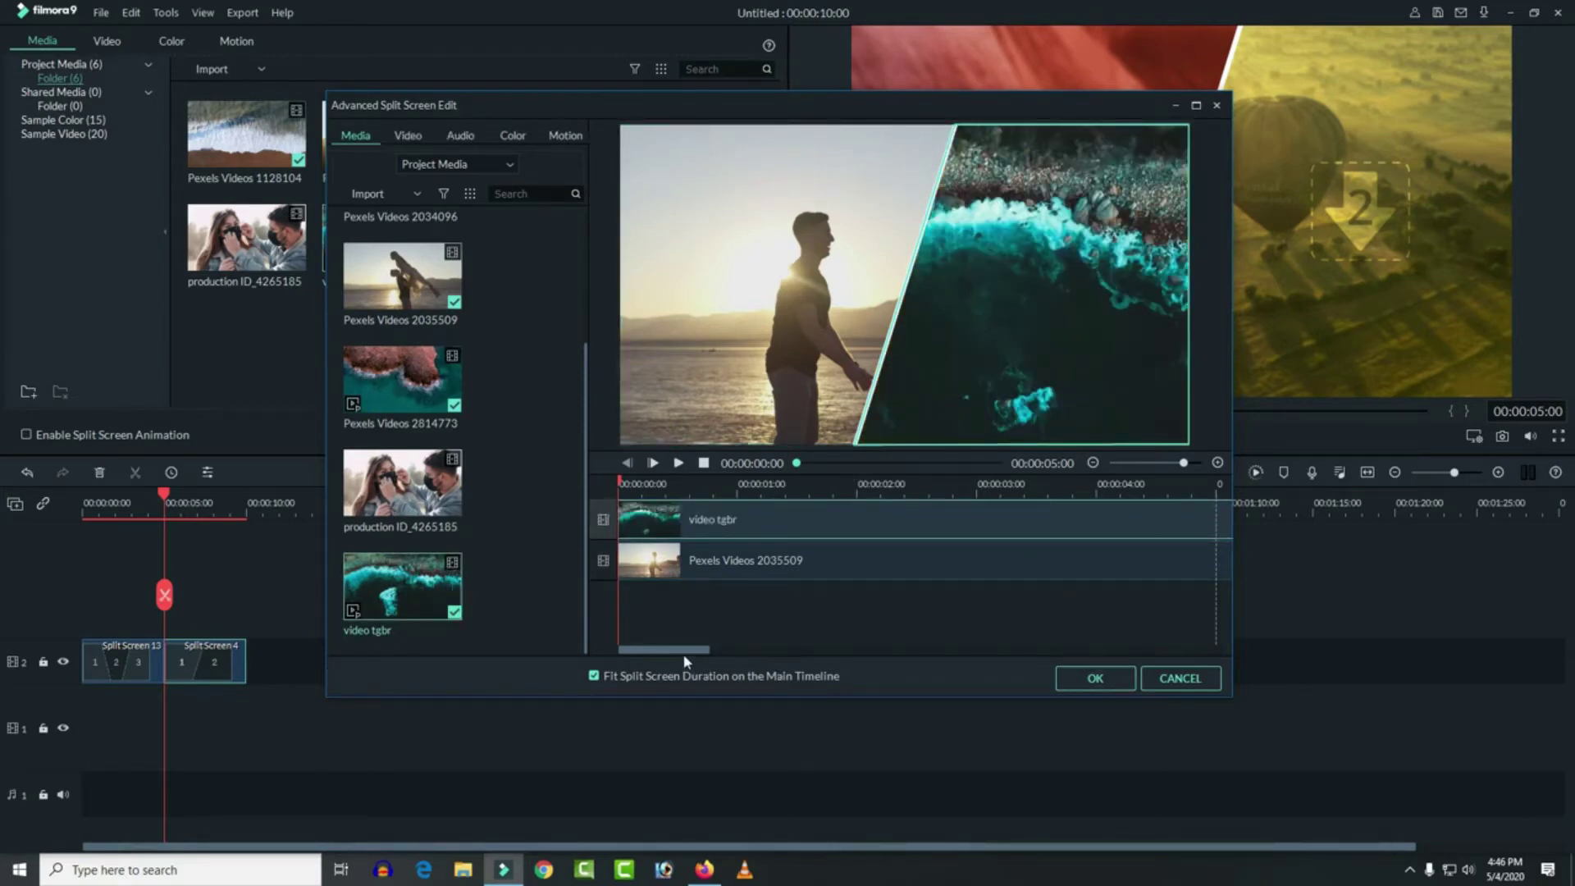
Step: Trim the end of the video tgbr clip to match the length of Pexels Videos 2035509
{"action": "left_click_drag", "start_coordinate": [701, 652], "coordinate": [654, 670]}
{"action": "left_click_drag", "start_coordinate": [701, 652], "coordinate": [1145, 652]}
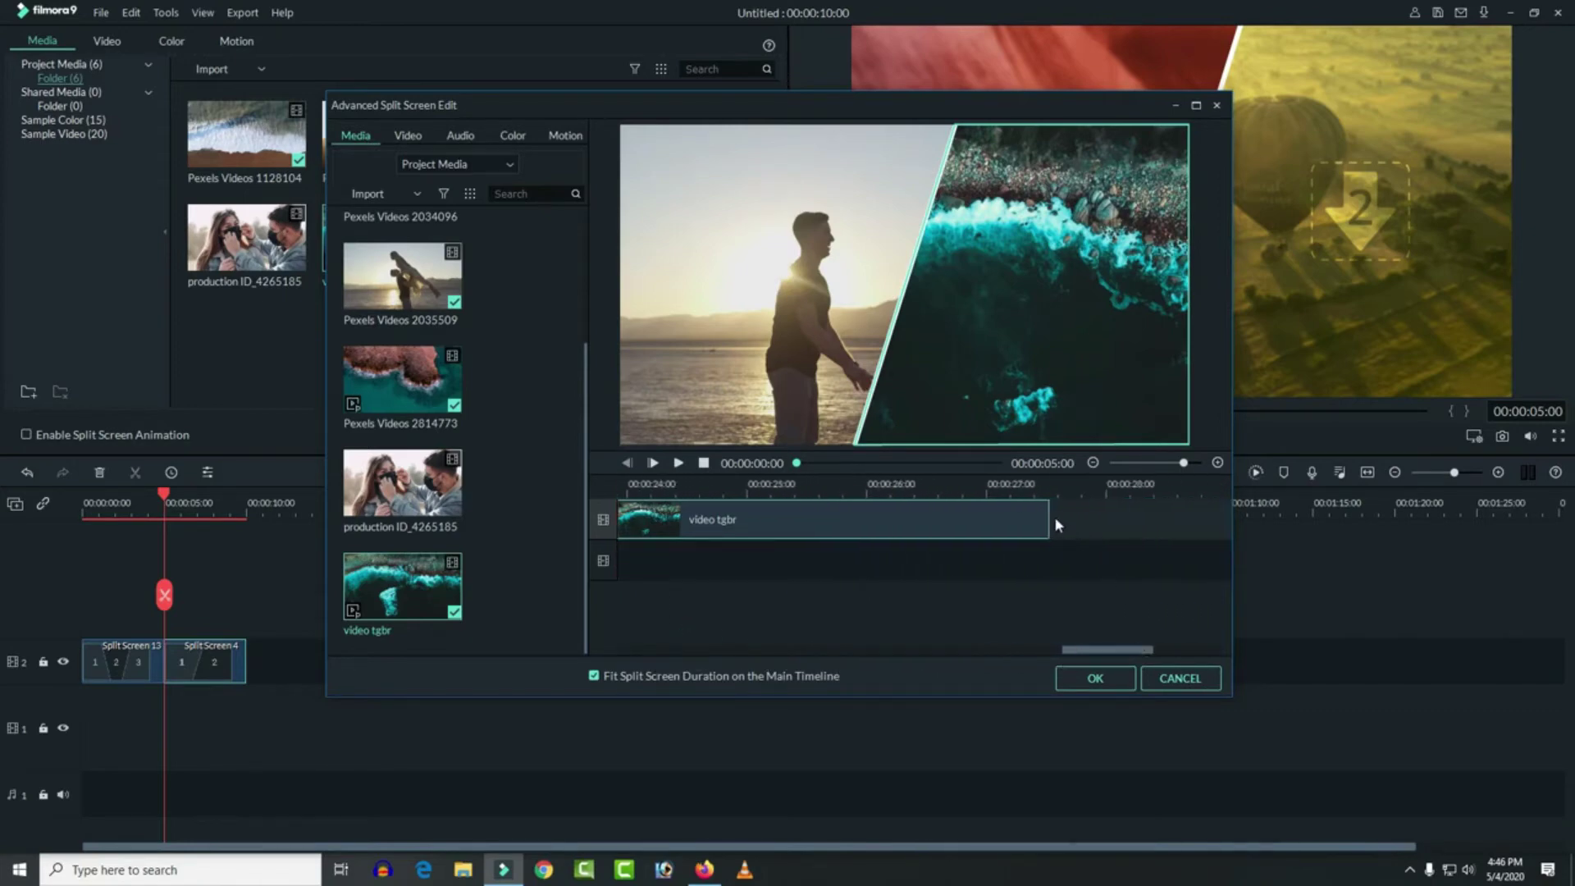
{"action": "left_click_drag", "start_coordinate": [1047, 513], "coordinate": [977, 519]}
{"action": "left_click_drag", "start_coordinate": [1044, 655], "coordinate": [615, 654]}
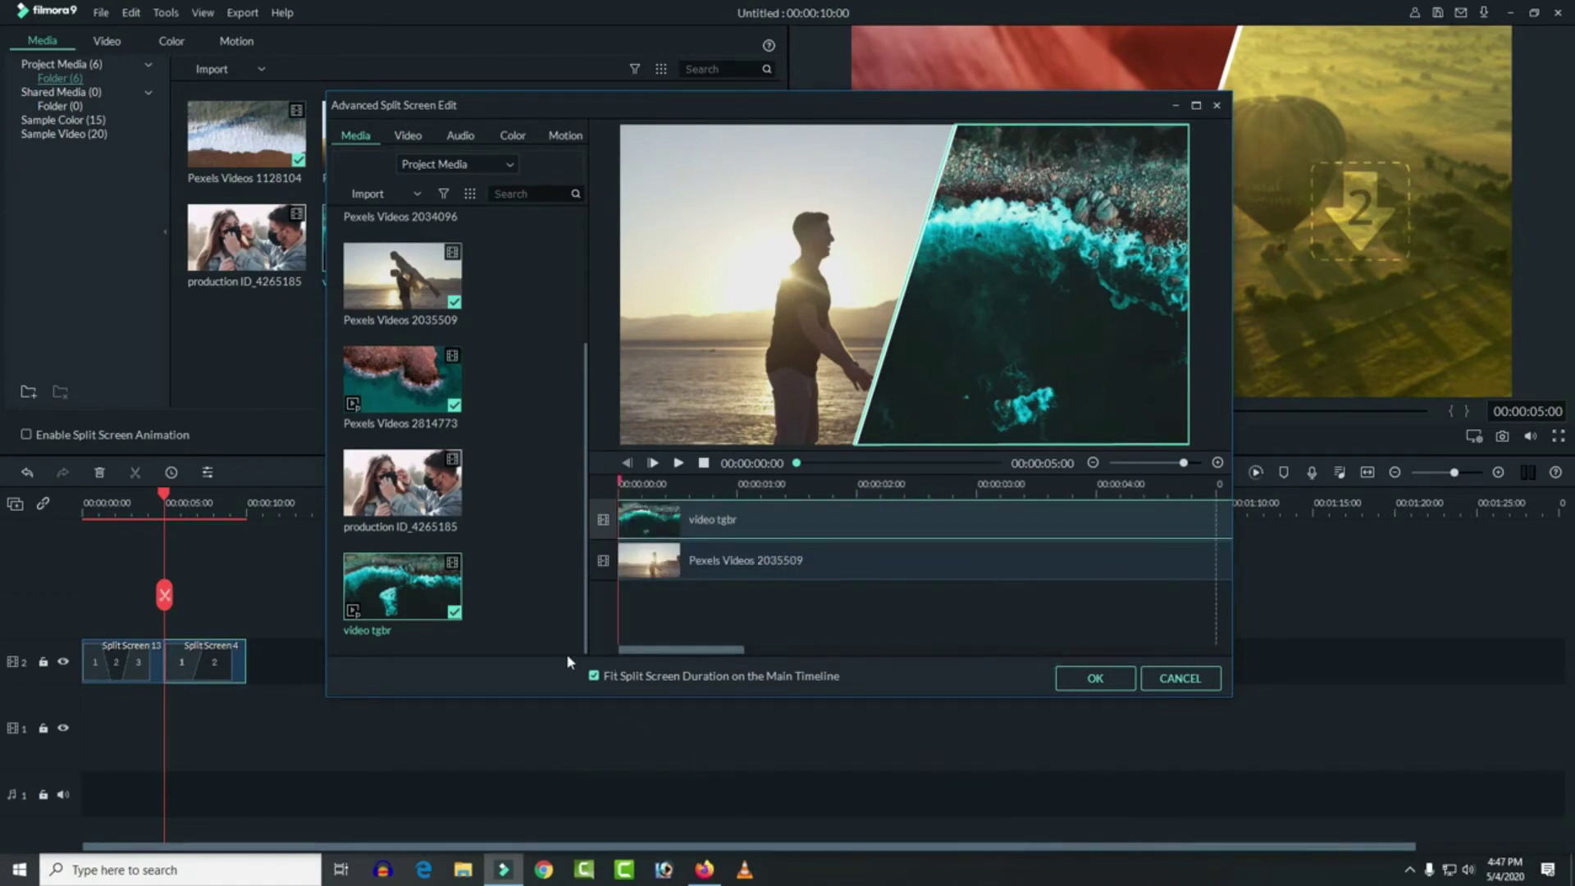
Step: Slightly enlarge the video in section 1 of the two-section split screen and apply the advanced edits
{"action": "left_click", "coordinate": [733, 368]}
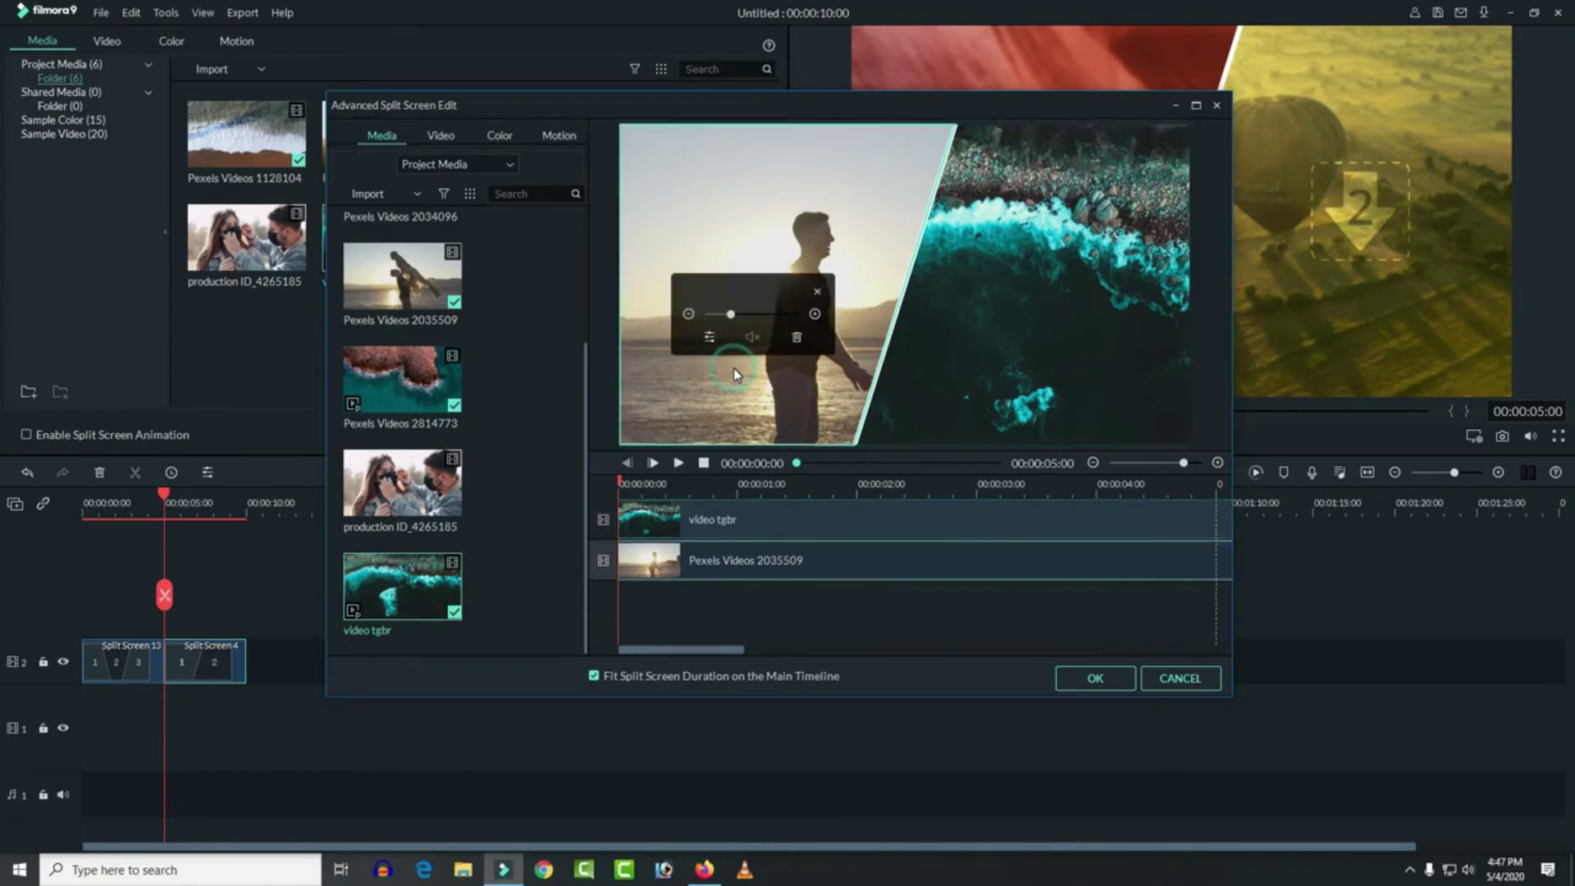
{"action": "left_click_drag", "start_coordinate": [731, 316], "coordinate": [732, 318]}
{"action": "left_click", "coordinate": [817, 292]}
{"action": "left_click", "coordinate": [1107, 681]}
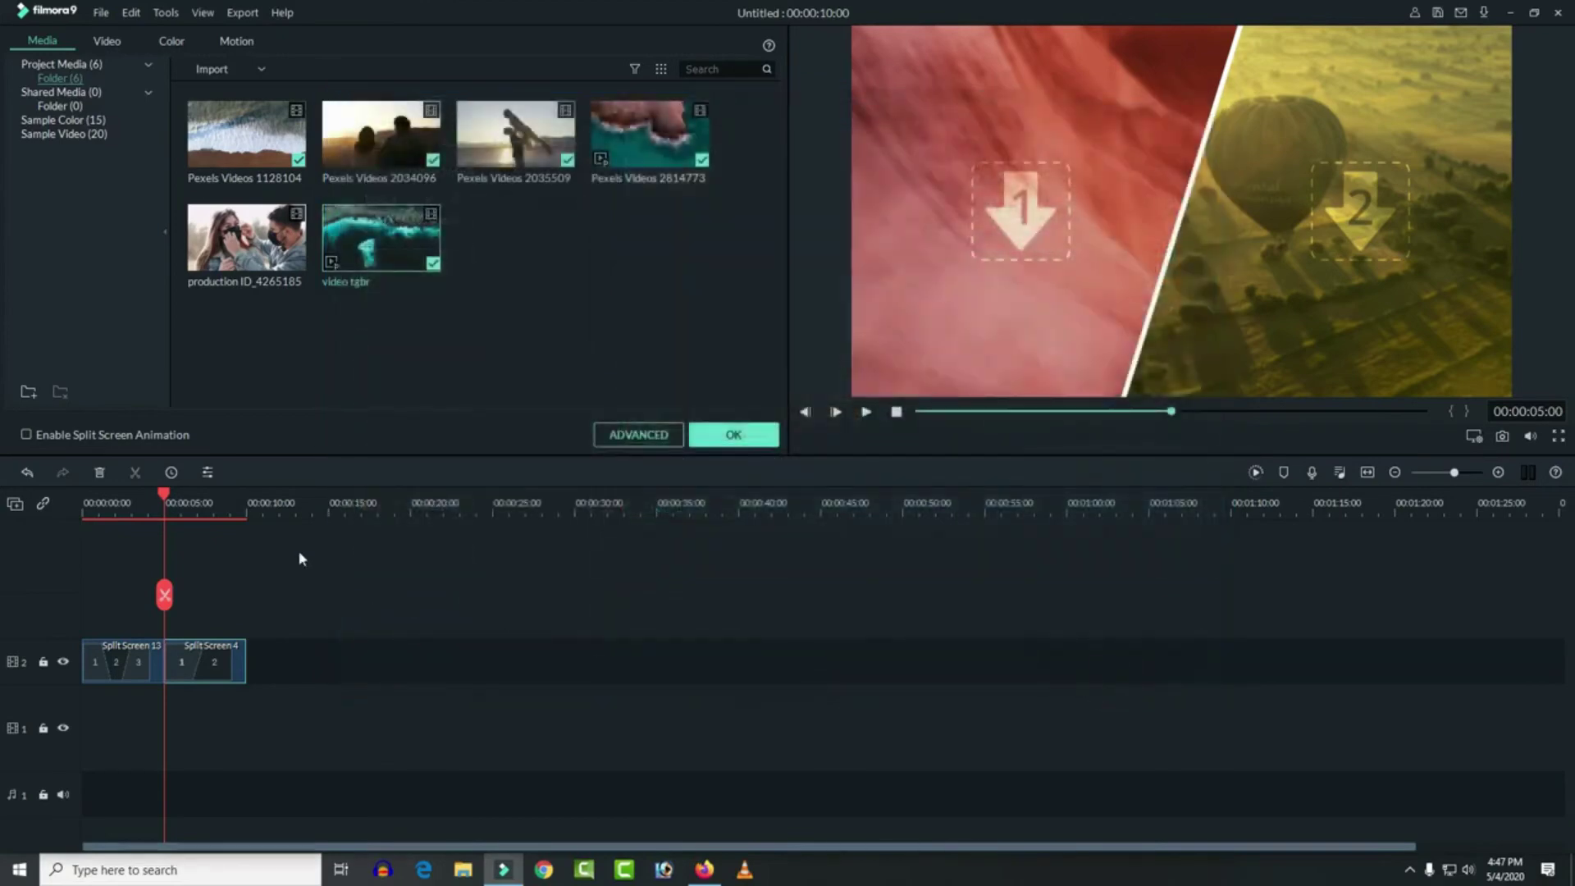
Step: Enable split screen animation for the second split screen and extend its end to 00:00:11:15 on the timeline
{"action": "left_click", "coordinate": [27, 434]}
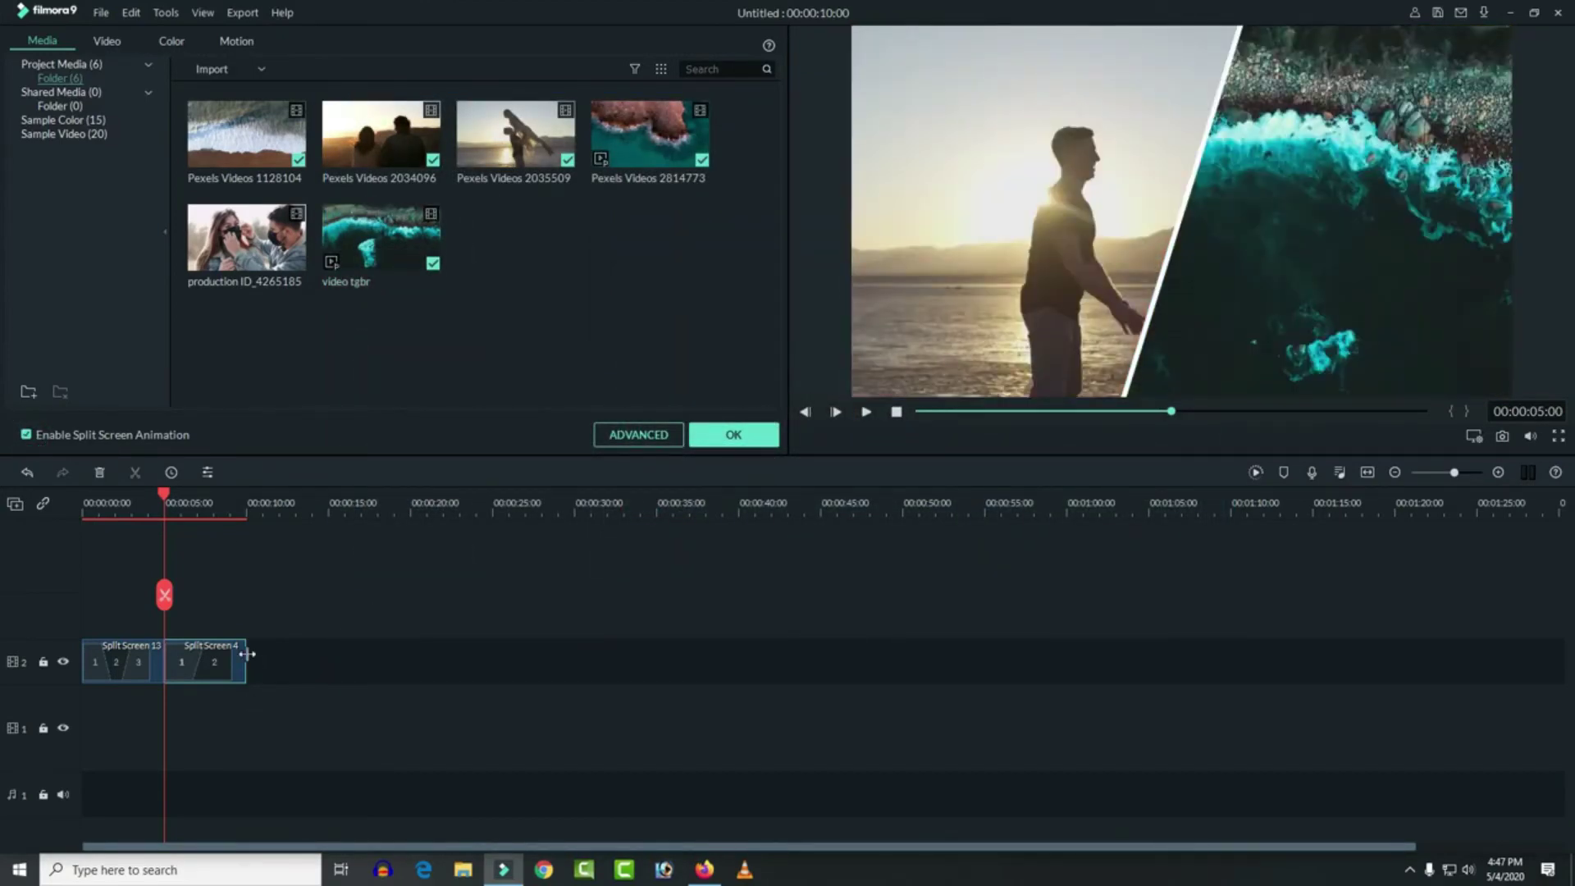
{"action": "mouse_move", "coordinate": [247, 654]}
{"action": "left_mouse_down"}
{"action": "mouse_move", "coordinate": [289, 663]}
{"action": "mouse_move", "coordinate": [273, 662]}
{"action": "left_mouse_up"}
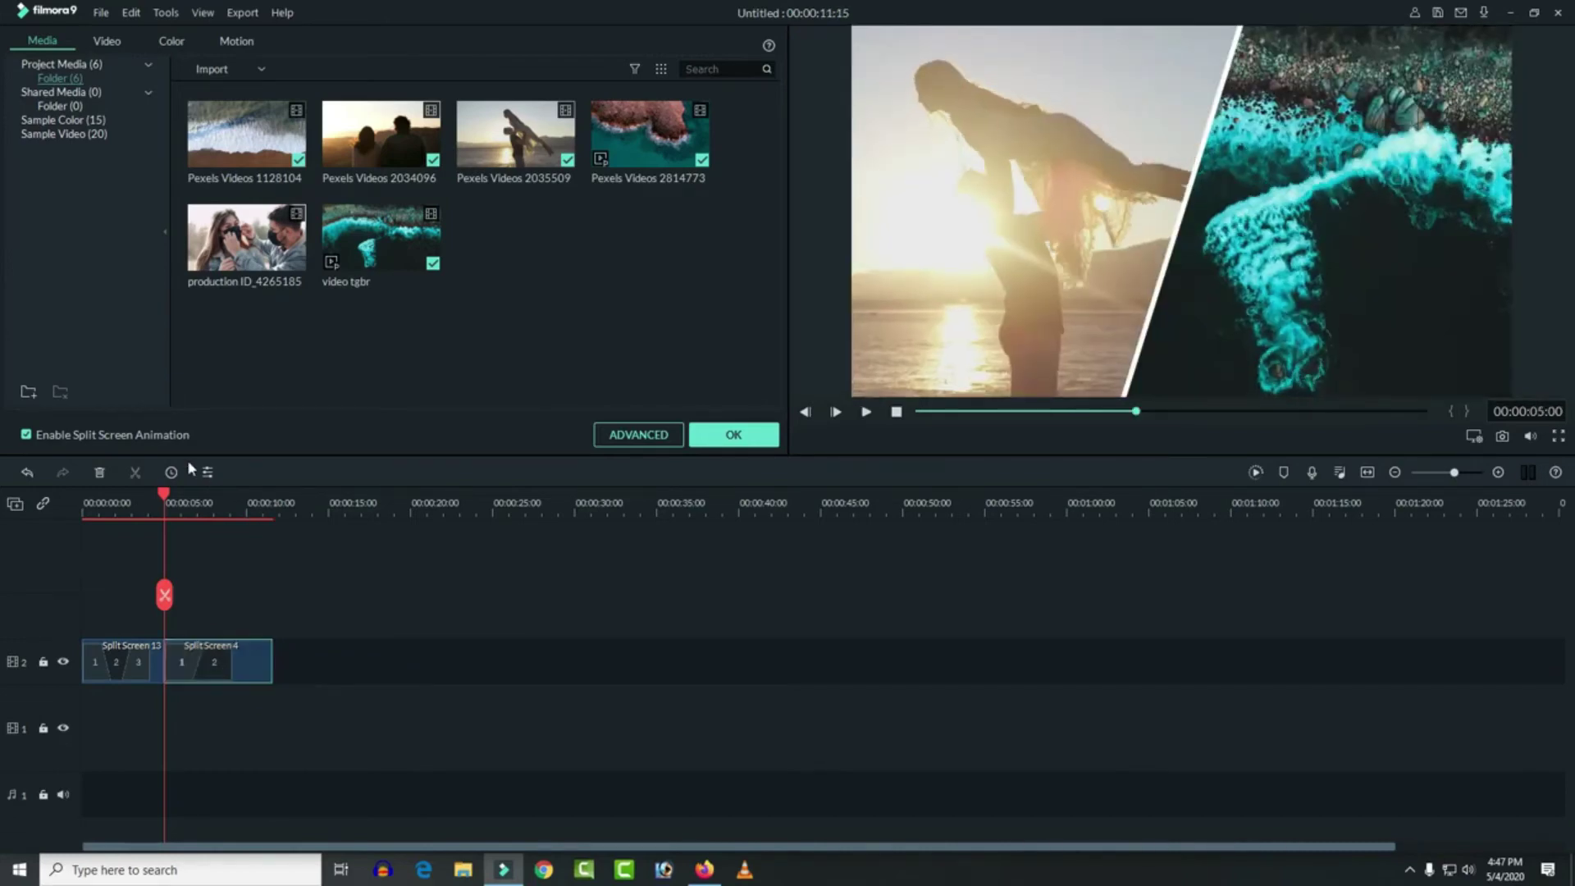
{"action": "left_click", "coordinate": [714, 435]}
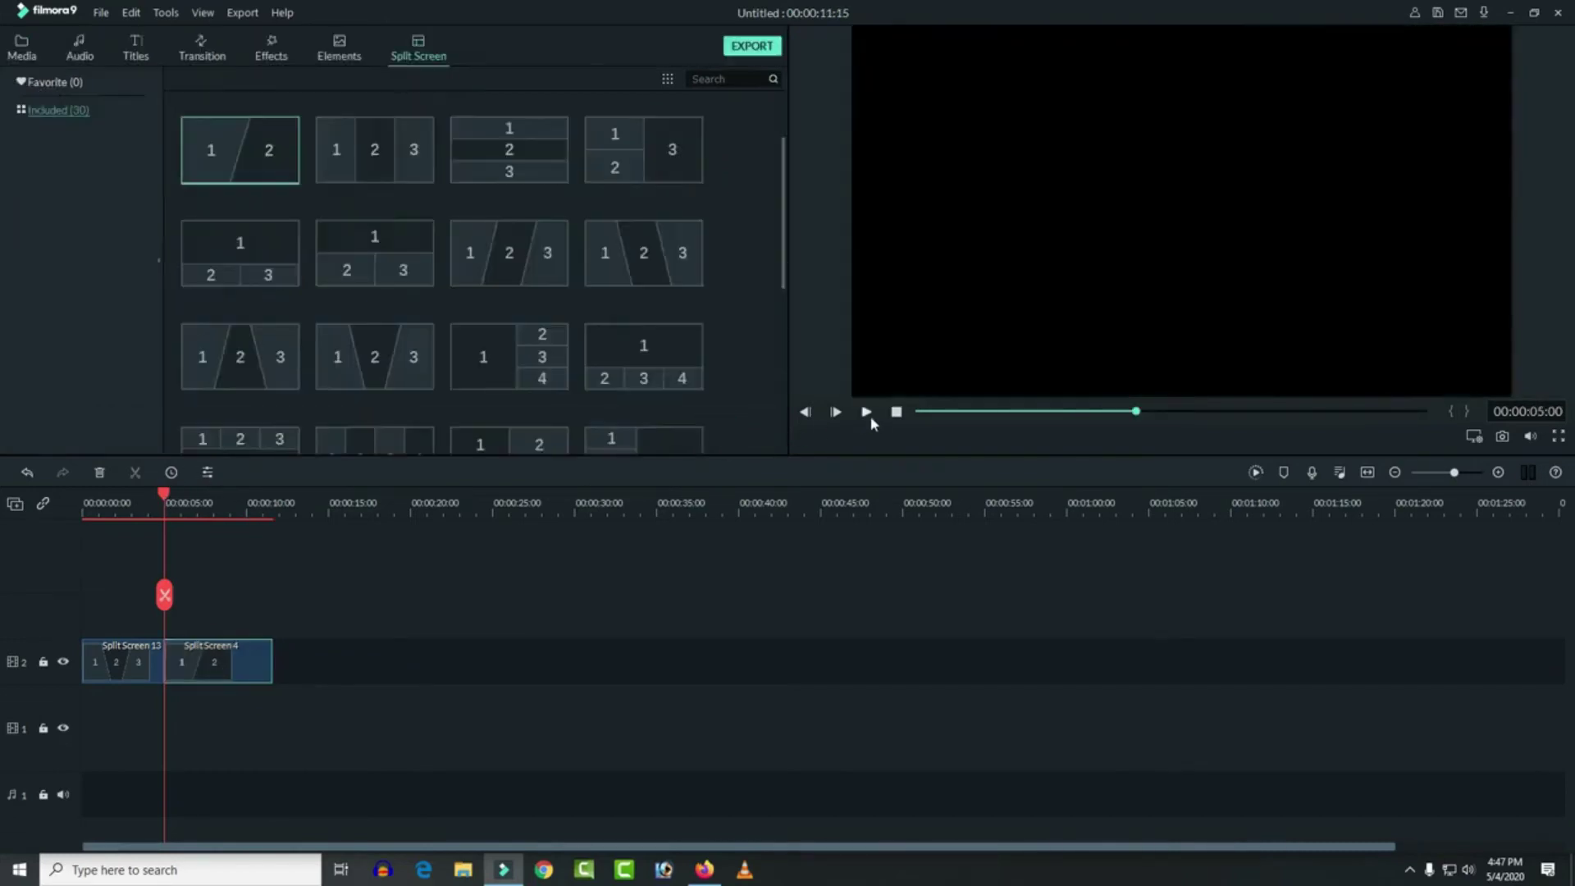
Step: Play back the second split screen, and replay both split screens from the start of the timeline
{"action": "left_click", "coordinate": [868, 413]}
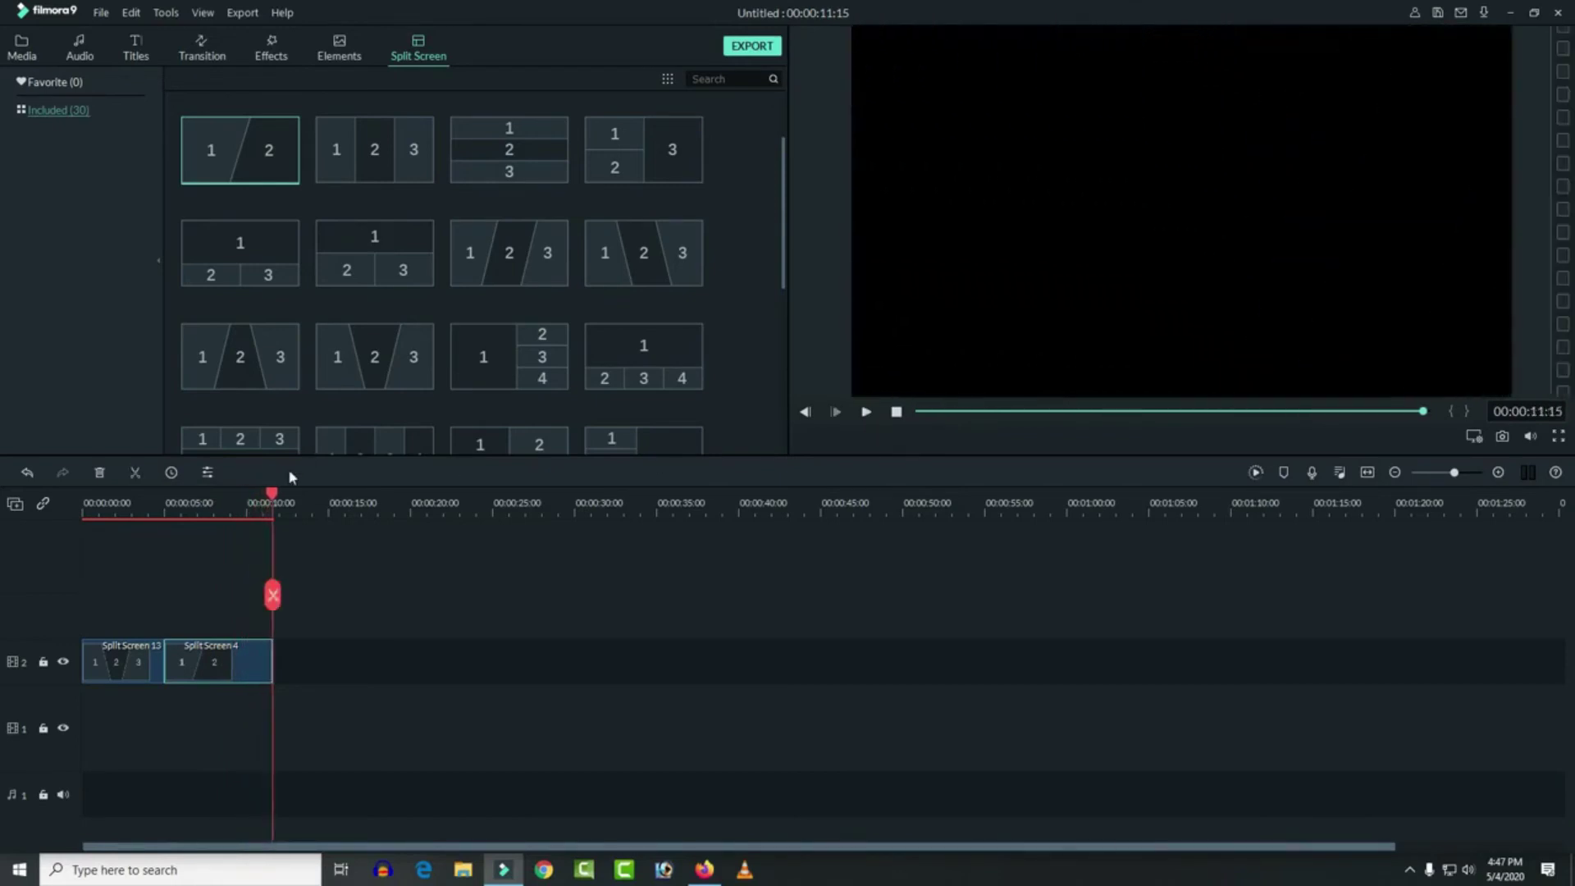
{"action": "left_click_drag", "start_coordinate": [261, 496], "coordinate": [85, 496]}
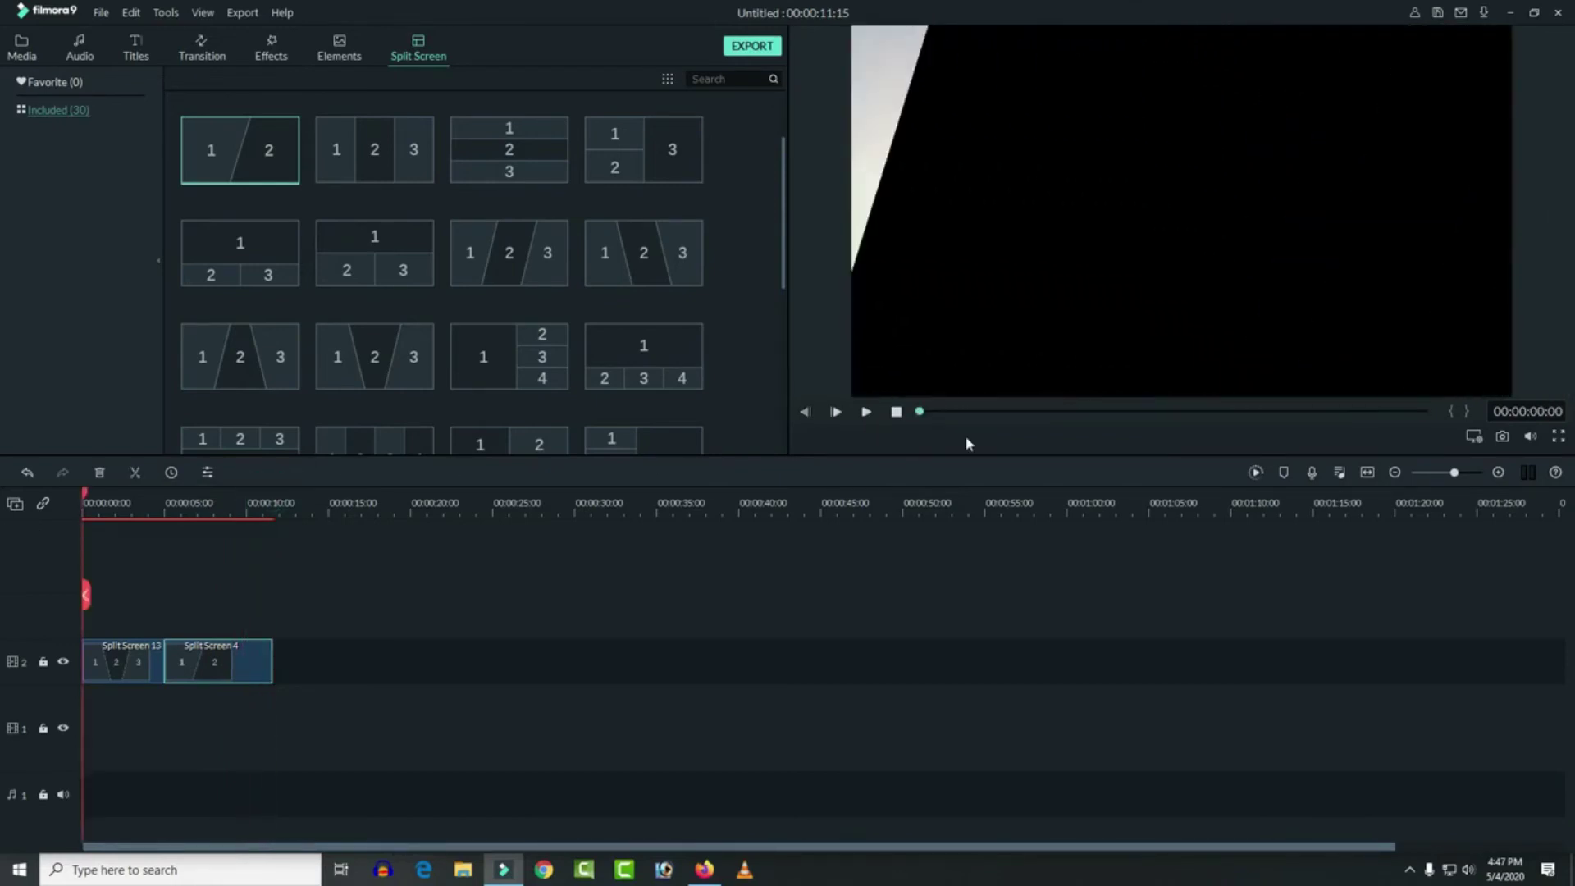
{"action": "left_click", "coordinate": [868, 411]}
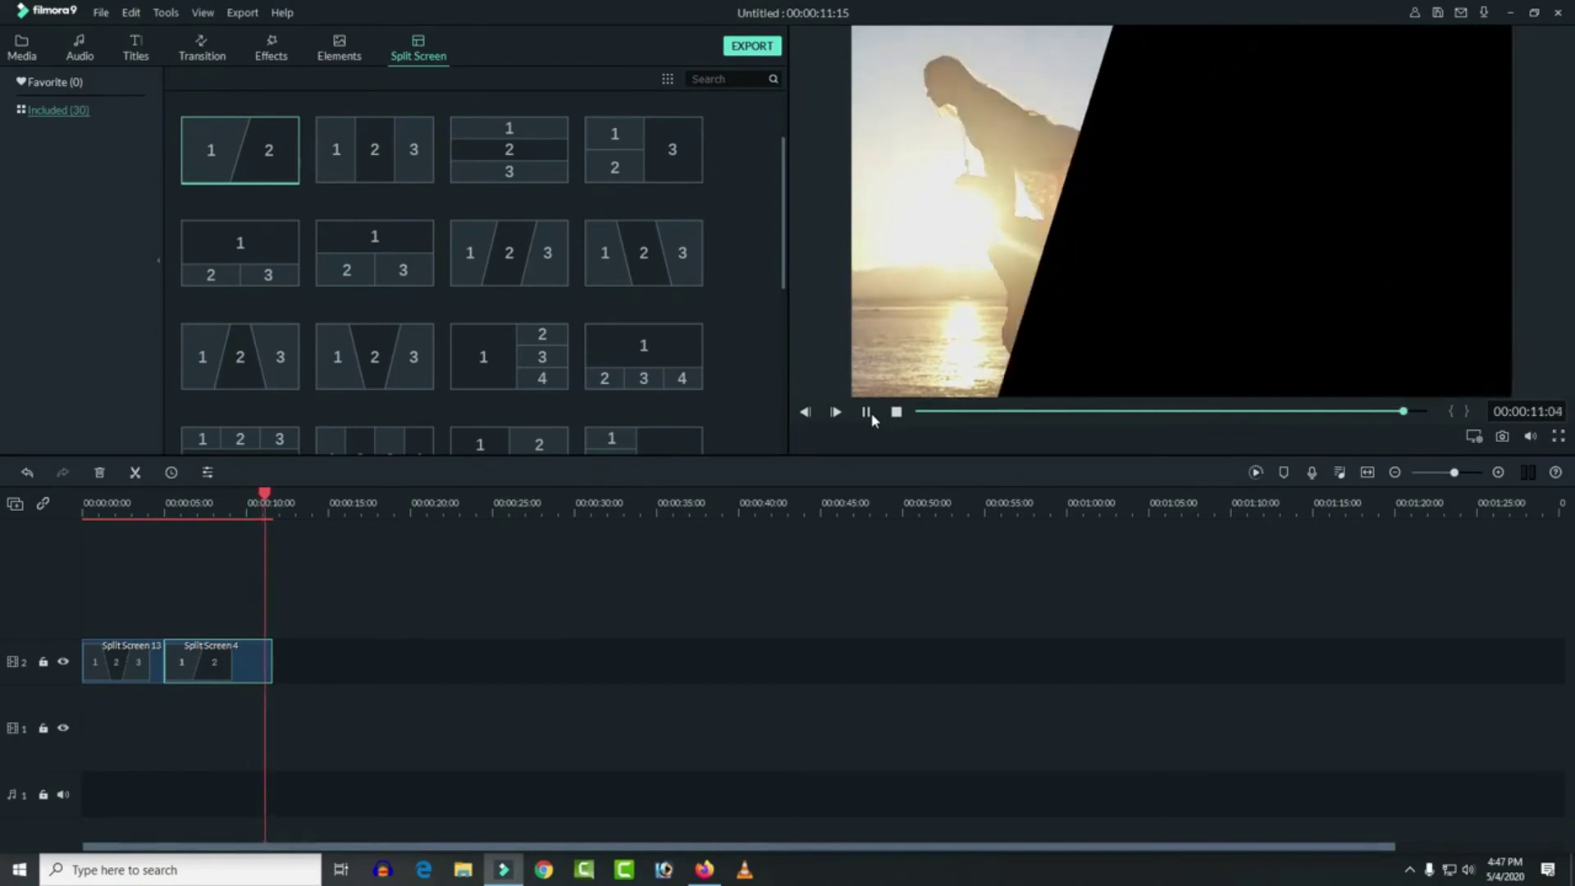
{"action": "left_click_drag", "start_coordinate": [273, 502], "coordinate": [84, 504]}
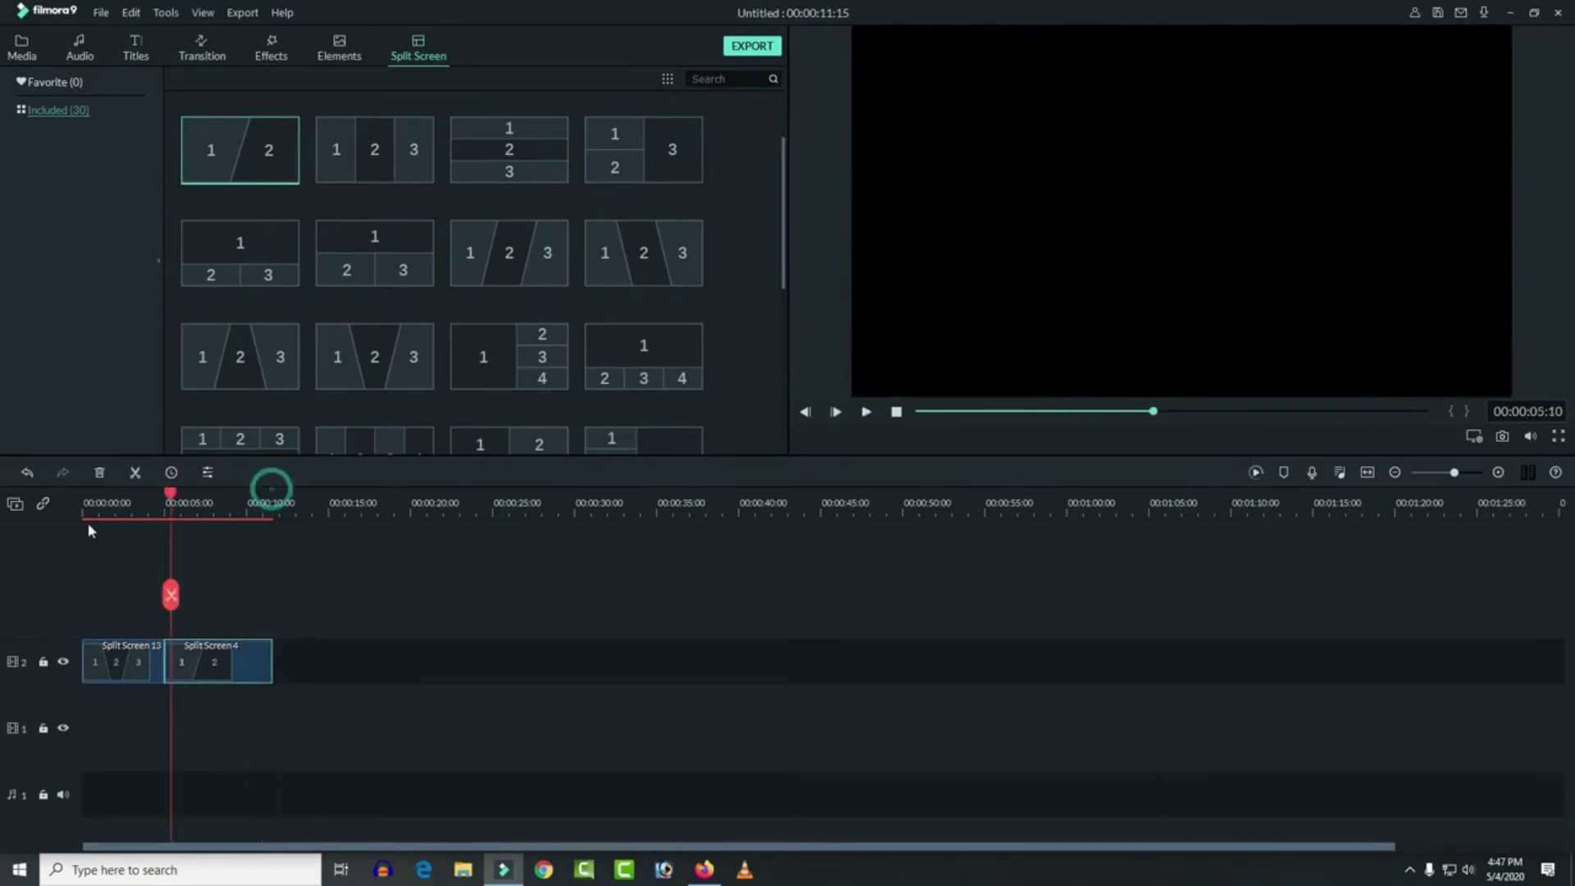
{"action": "left_click", "coordinate": [865, 412]}
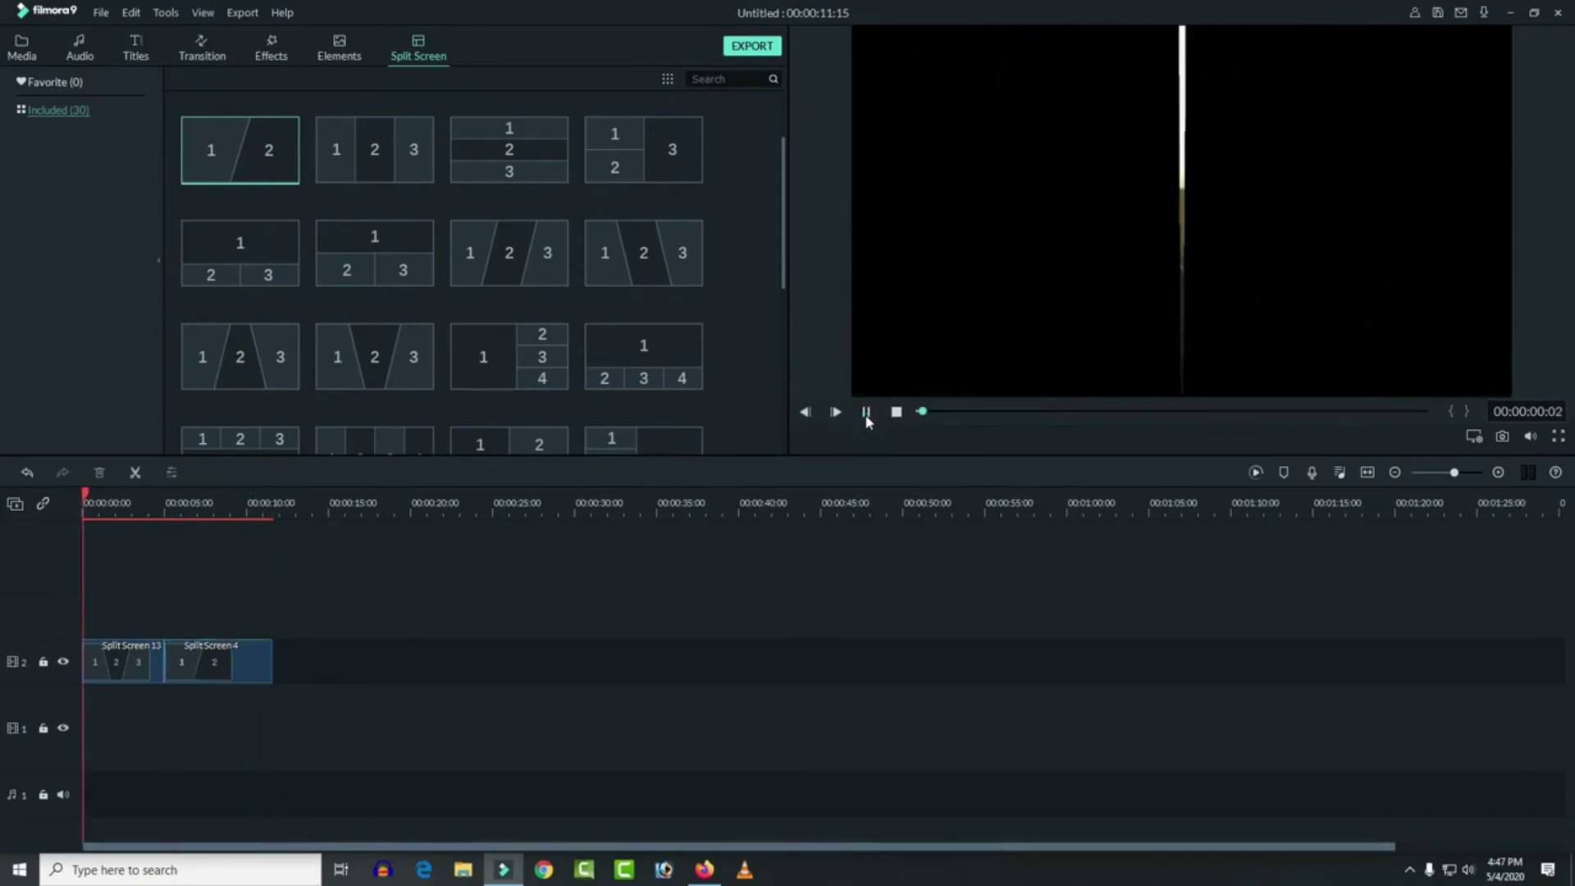